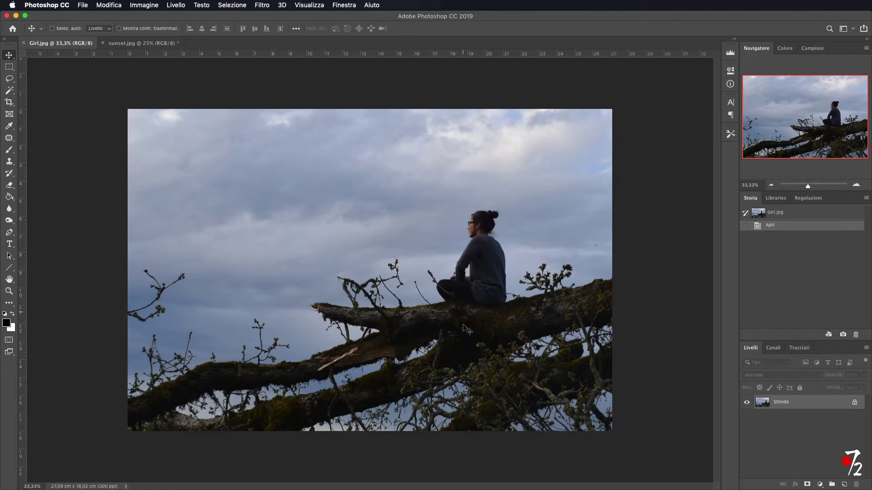
Step: Compare both photos, try a similar-colour sky selection on the girl photo, then undo it
click(149, 43)
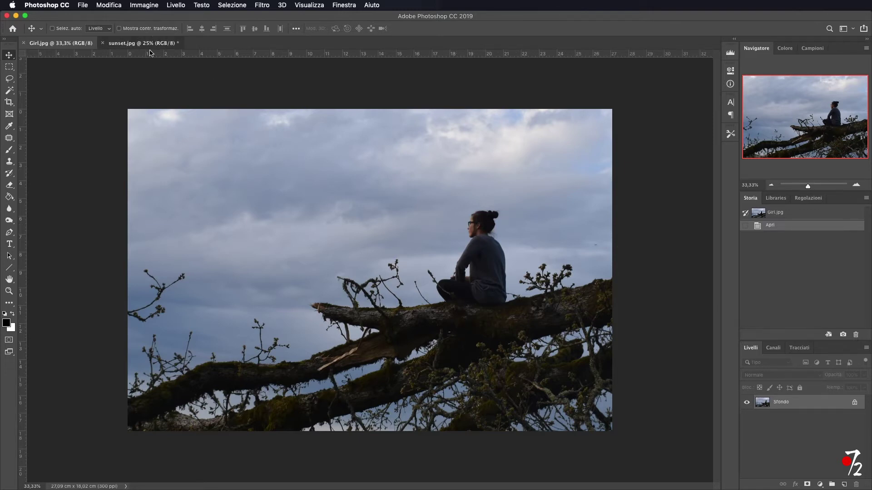
click(59, 43)
click(857, 185)
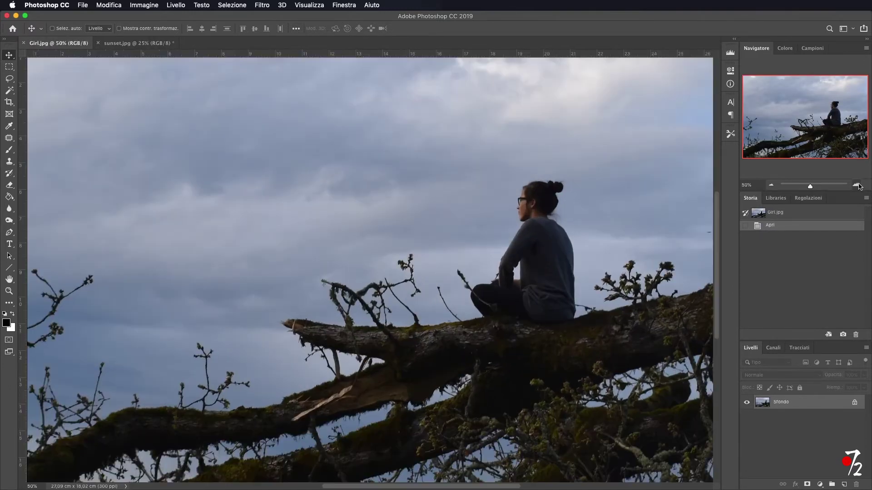
scroll(545, 227, right, 5)
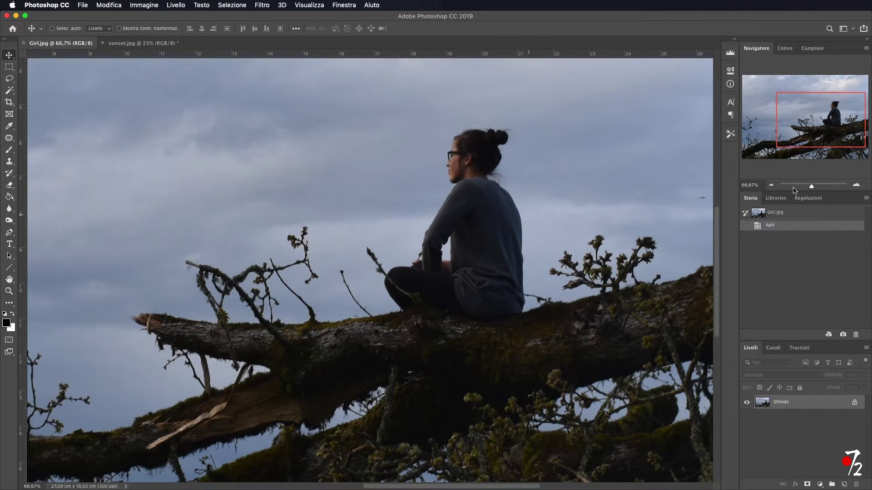
click(771, 185)
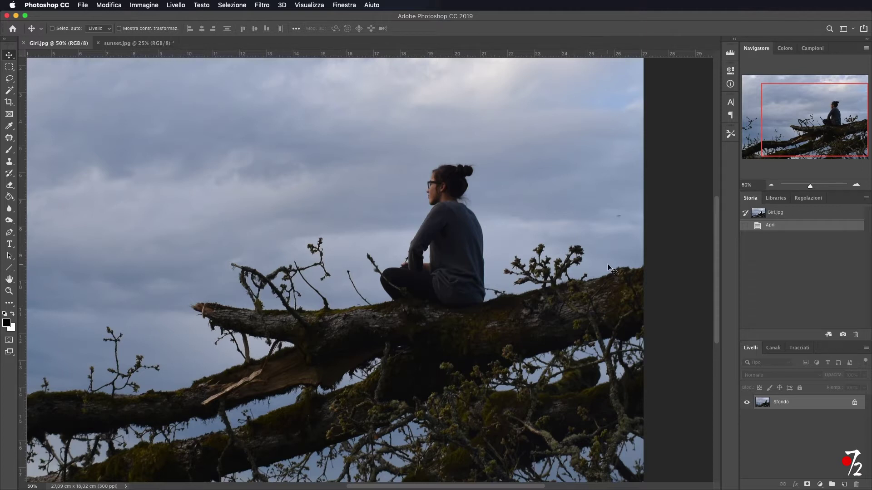
click(9, 91)
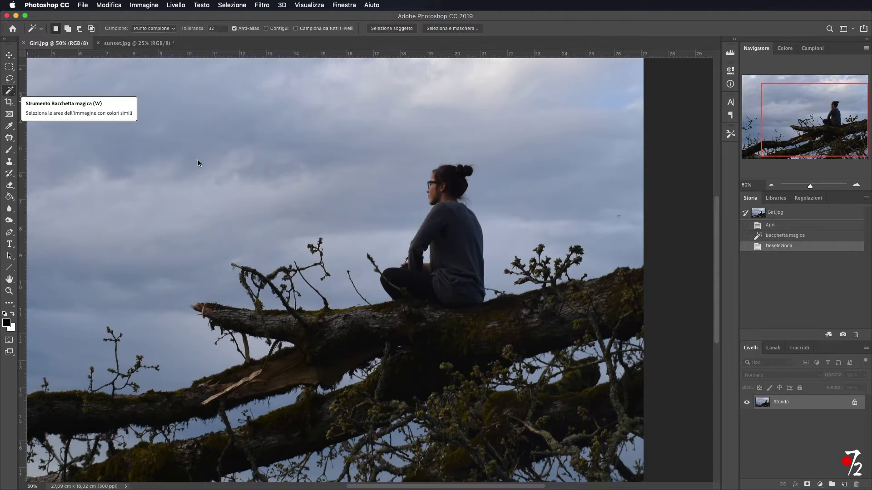
click(375, 196)
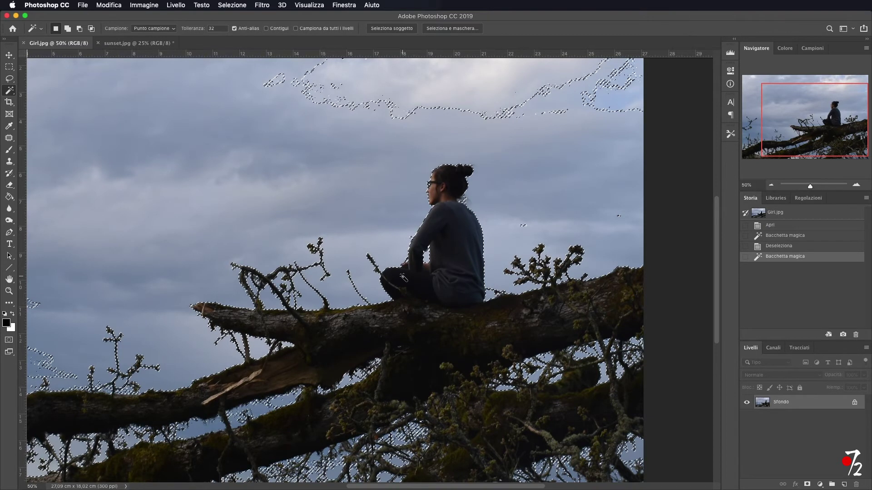
key(ctrl+z)
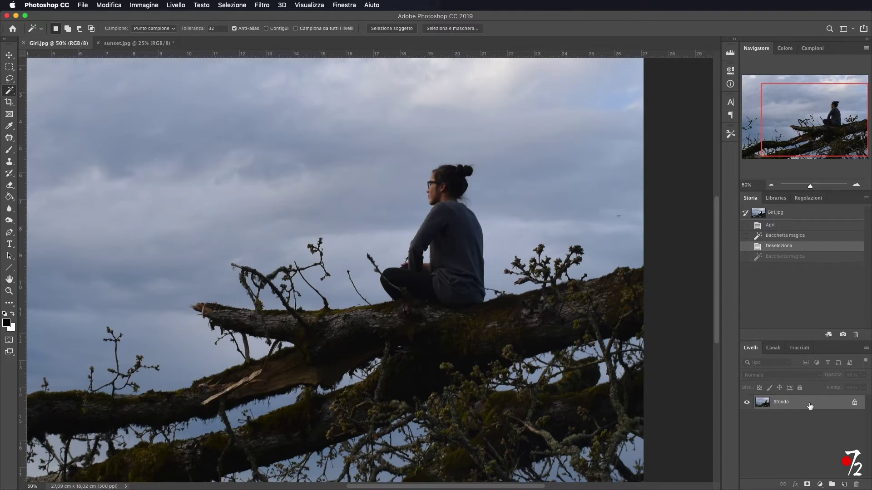
Step: Duplicate the photo to Livello 1, hide Sfondo, and add a white ffffff Tinta unita fill
key(super+j)
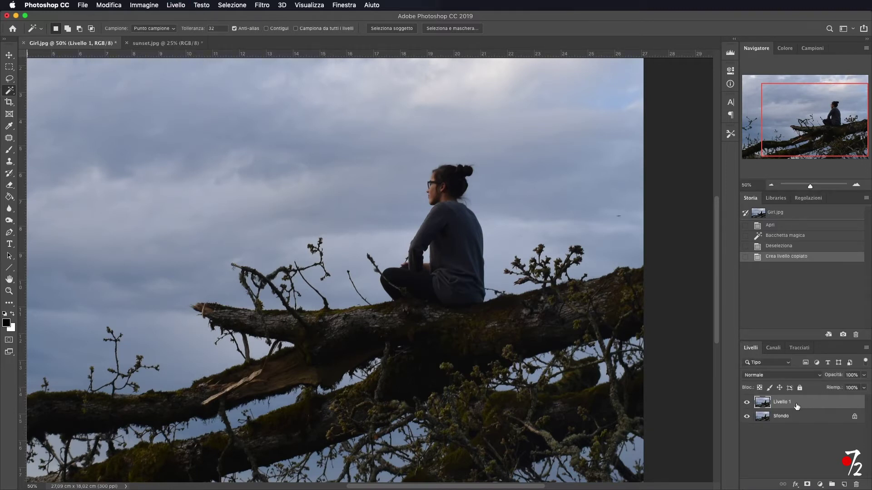
click(747, 416)
click(820, 485)
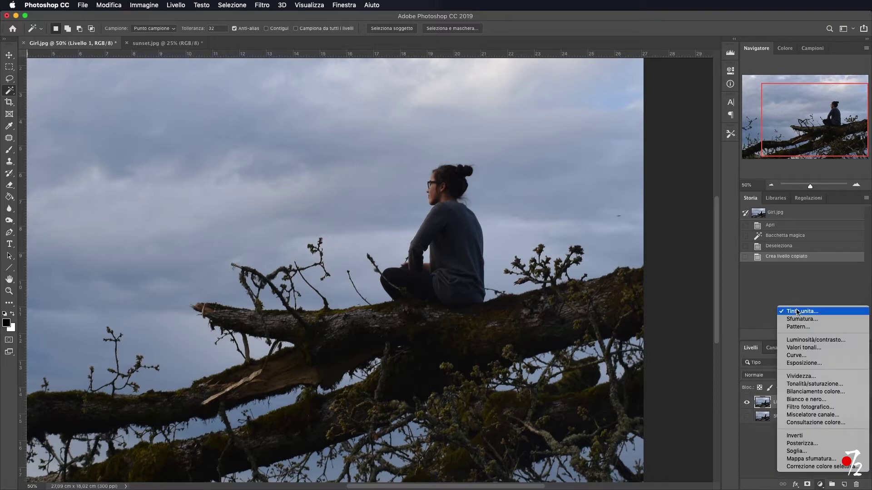
click(798, 312)
drag(568, 199, 476, 143)
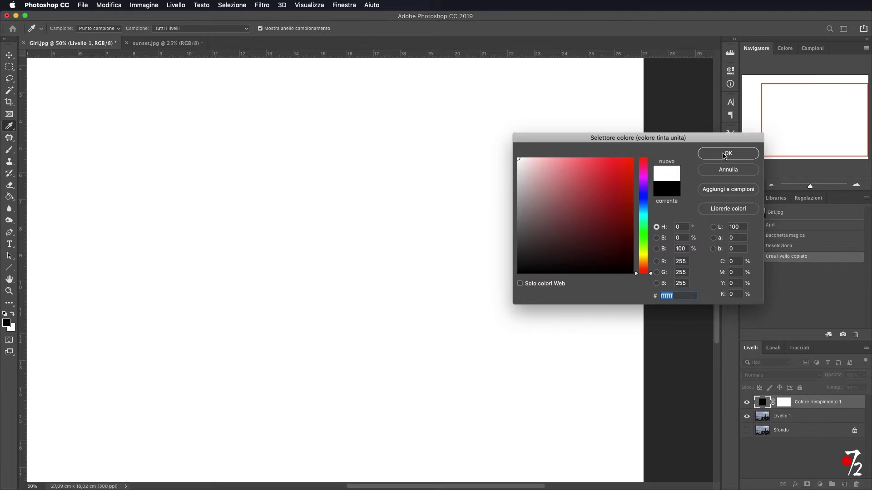
click(727, 154)
Step: Move the white fill below Livello 1 and make Livello 1 active with the Move tool
drag(802, 406, 794, 424)
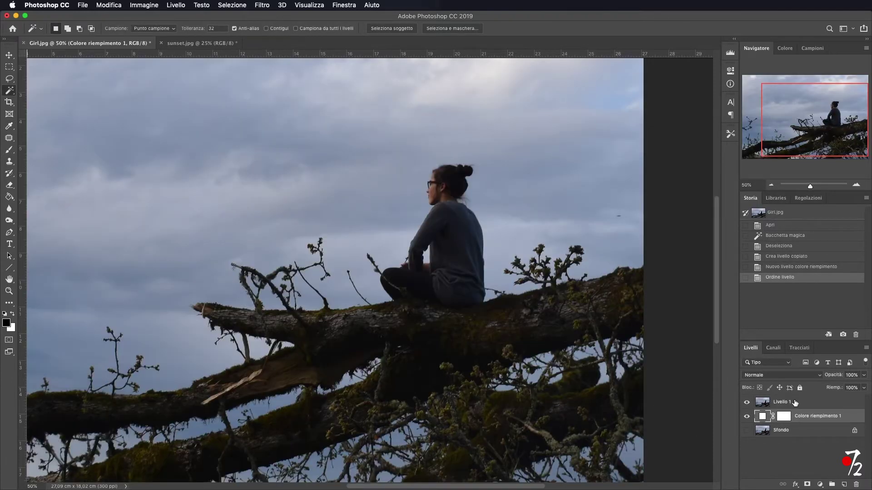
click(794, 402)
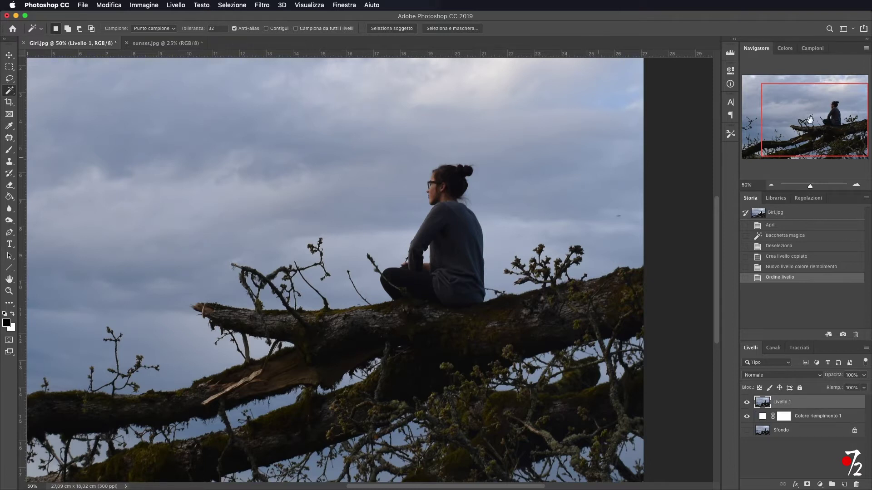
key(v)
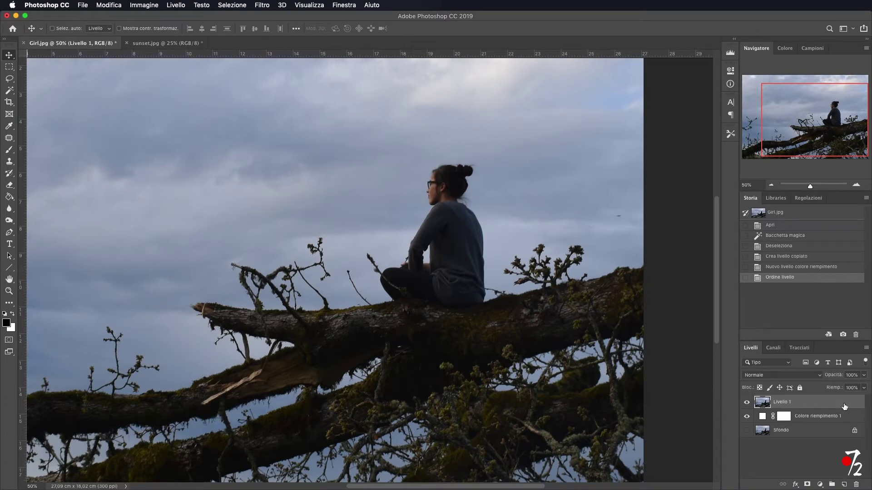
Step: In Livello 1's Stile livello, set the Questo livello white slider to about 150
double_click(844, 406)
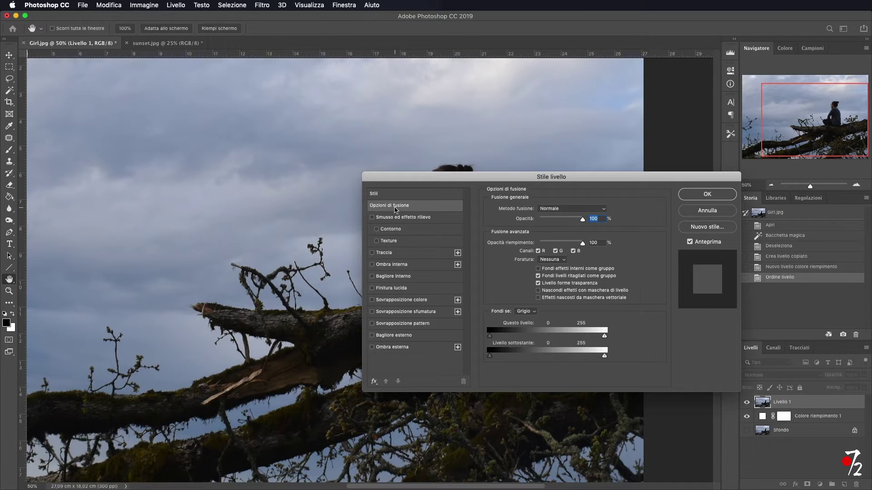
drag(474, 177, 620, 123)
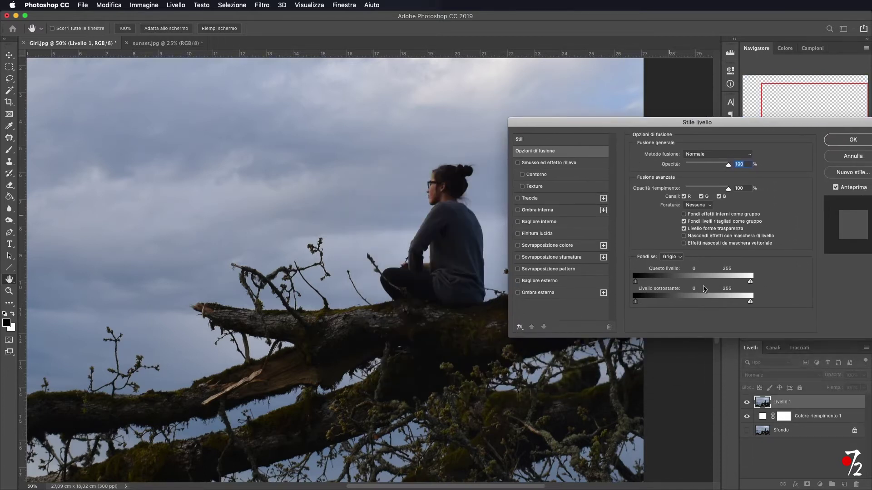
mouse_move(751, 283)
mouse_down()
mouse_move(738, 281)
mouse_move(746, 281)
mouse_up()
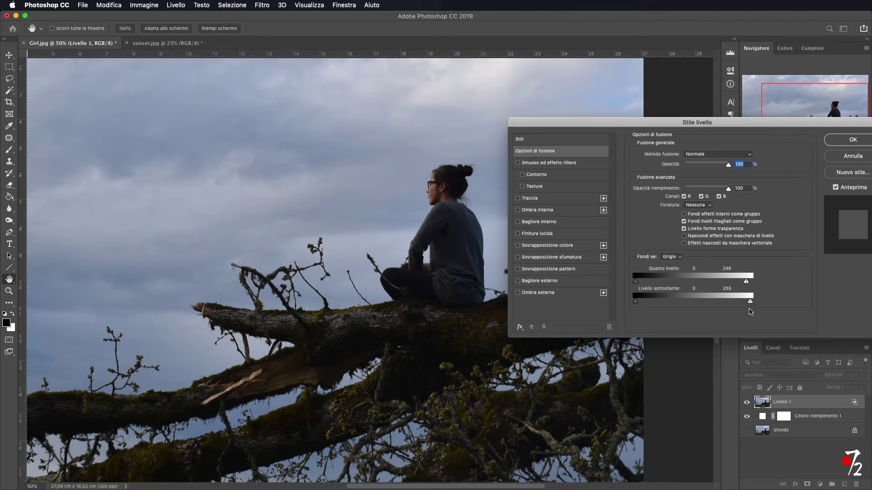
mouse_move(751, 303)
mouse_down()
mouse_move(742, 303)
mouse_move(775, 306)
mouse_up()
drag(747, 278, 698, 279)
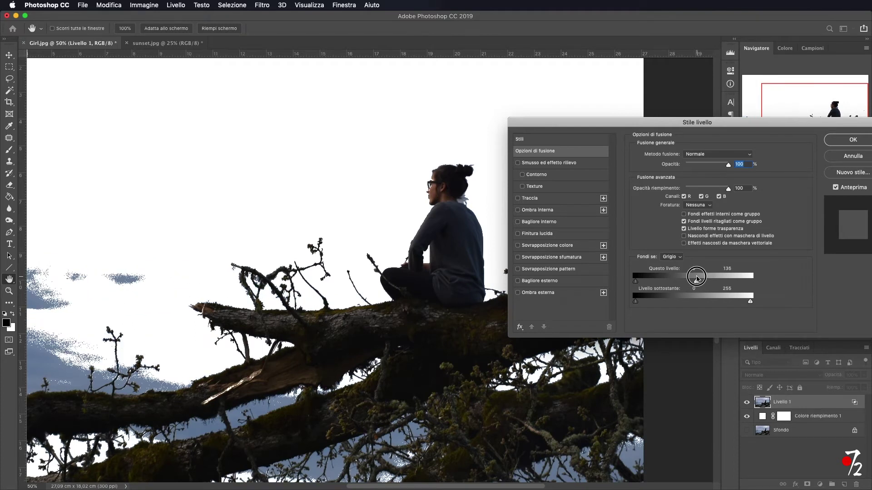
drag(698, 280, 697, 280)
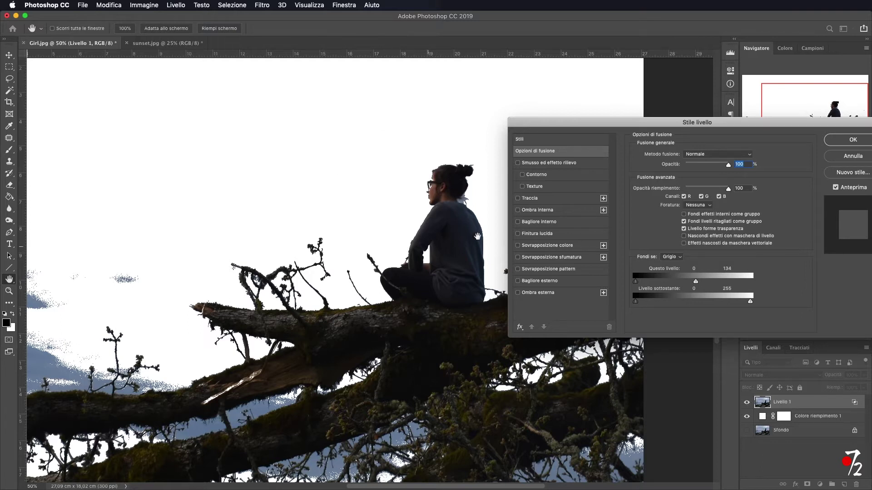
drag(696, 282, 695, 282)
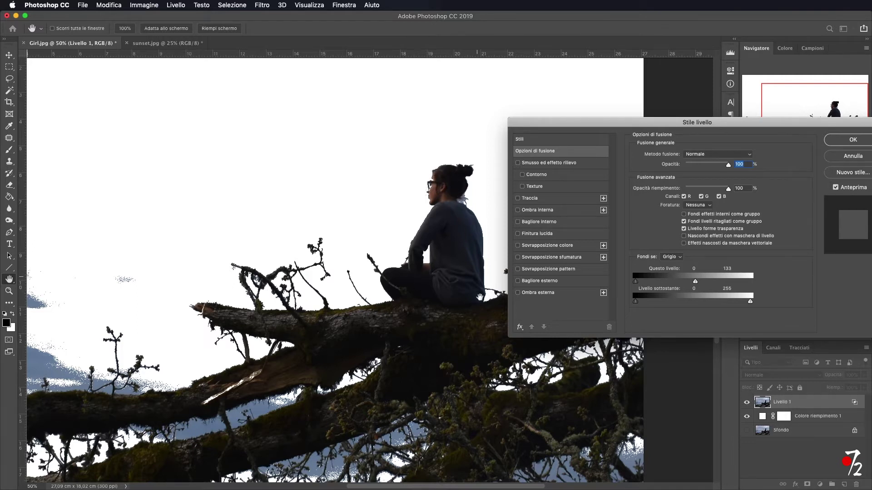
drag(696, 282, 703, 282)
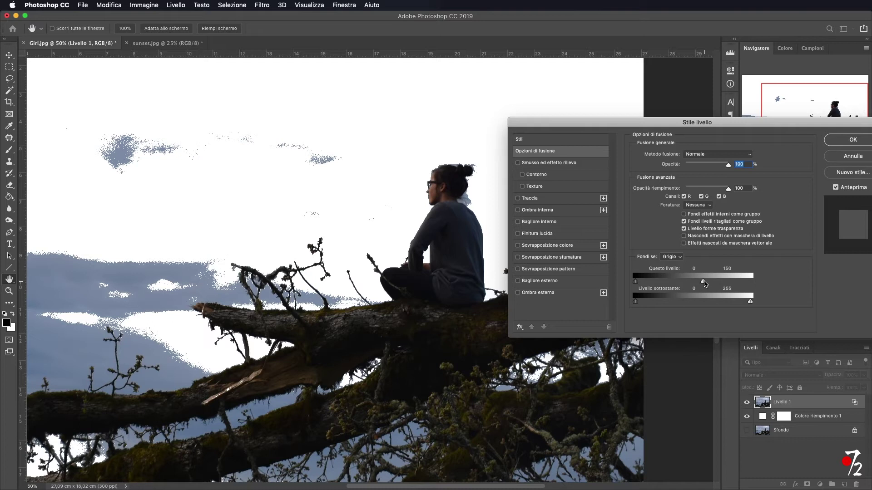
Step: Split the Questo livello white slider to roughly 120/157 for a feathered sky fade, then apply
key(alt)
drag(703, 282, 705, 282)
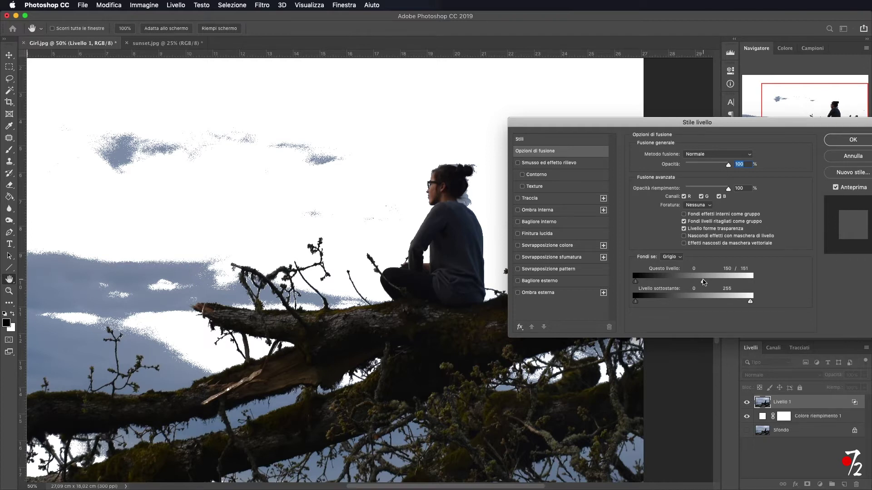
drag(703, 282, 692, 284)
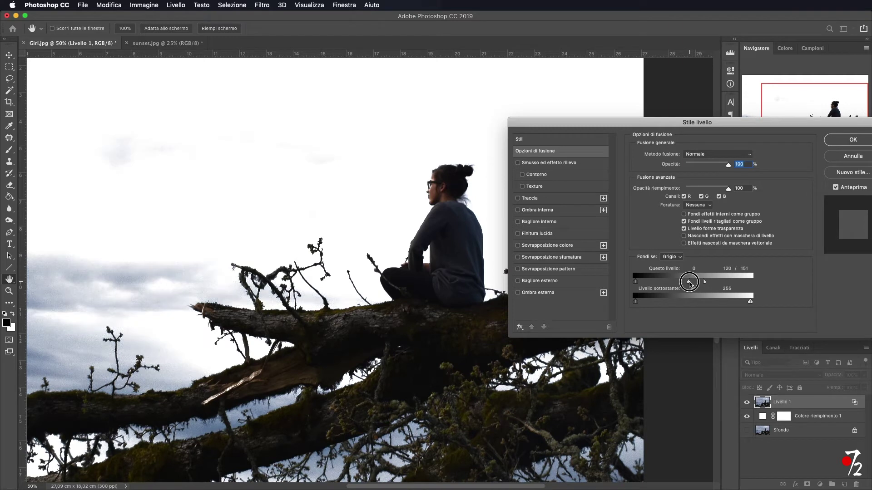
drag(707, 283, 689, 283)
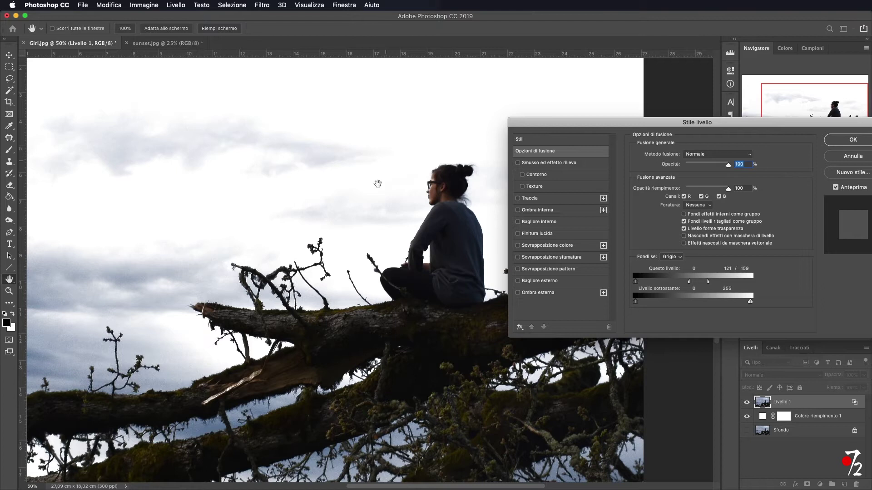
drag(709, 282, 707, 283)
drag(690, 284, 691, 284)
click(846, 140)
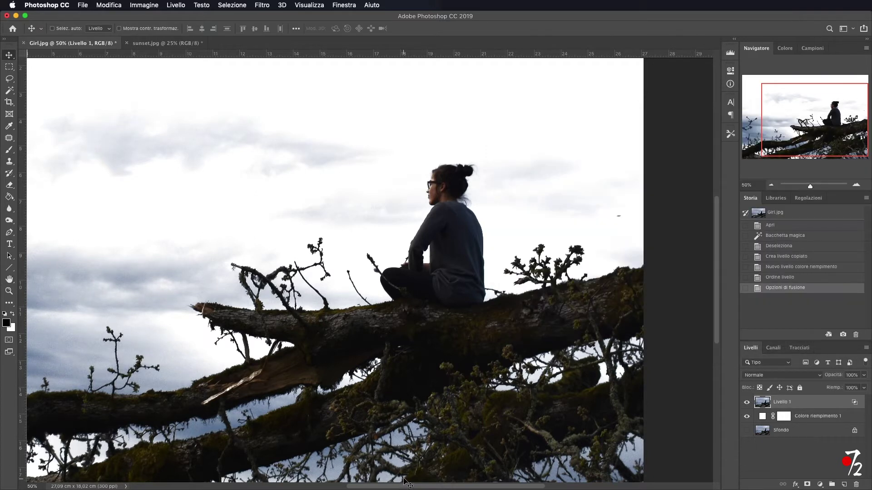
Step: Check the cutout with the white fill toggled, and load then clear Livello 1's pixel selection
click(747, 417)
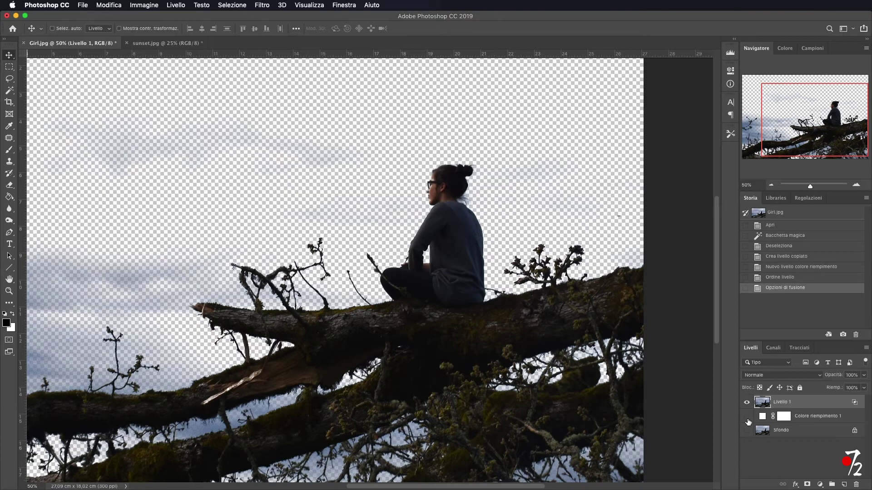
click(747, 417)
click(747, 417)
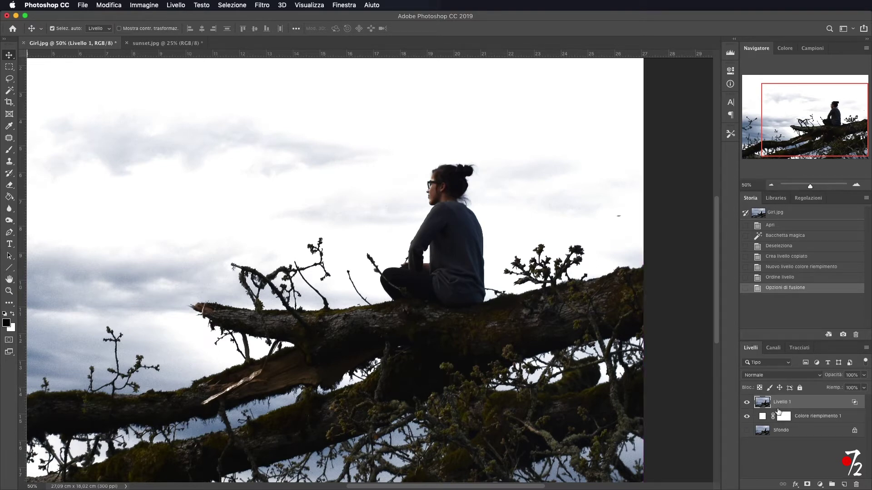
key(ctrl)
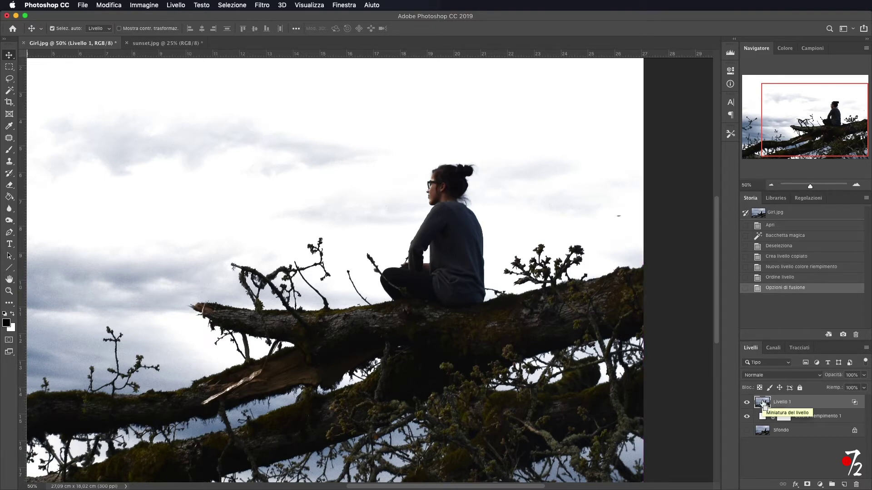
ctrl+click(765, 404)
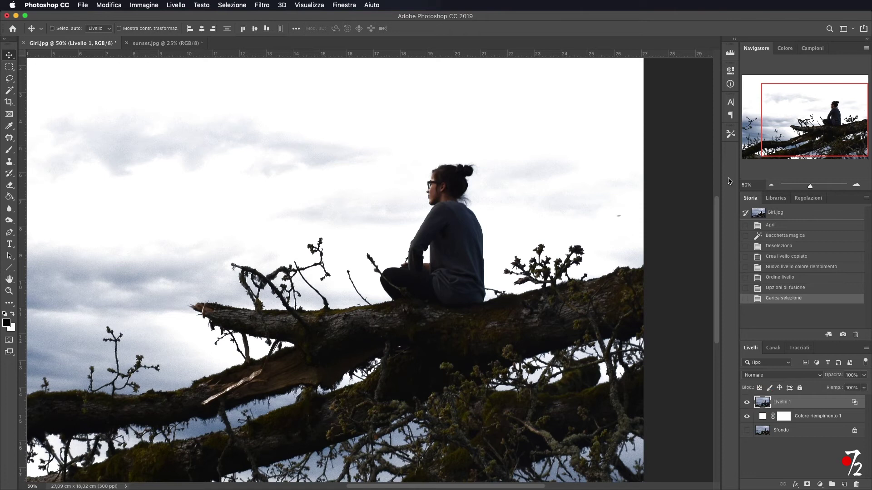
click(772, 184)
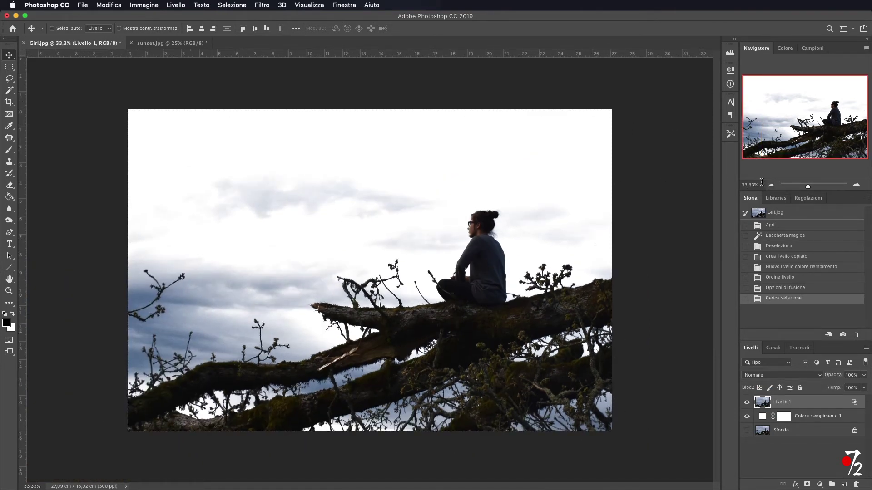
key(ctrl+d)
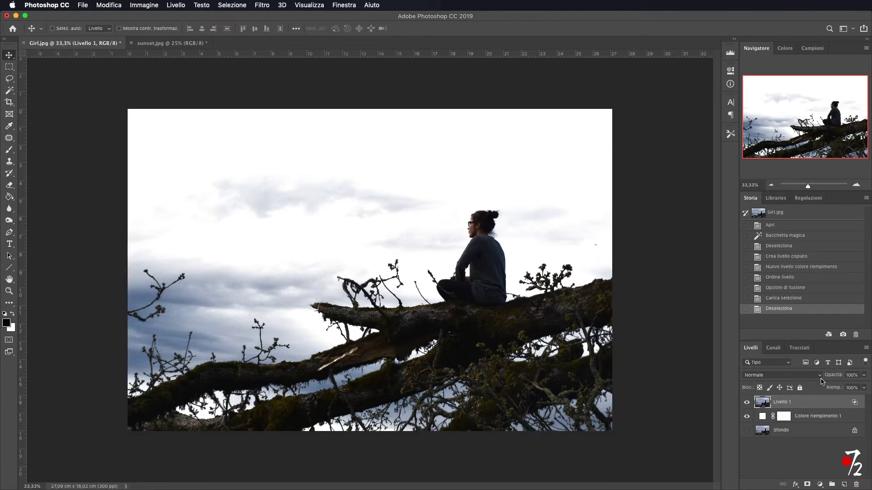
Step: Convert Livello 1 to a smart object via Converti in oggetto avanzato
right_click(810, 404)
click(826, 403)
right_click(830, 402)
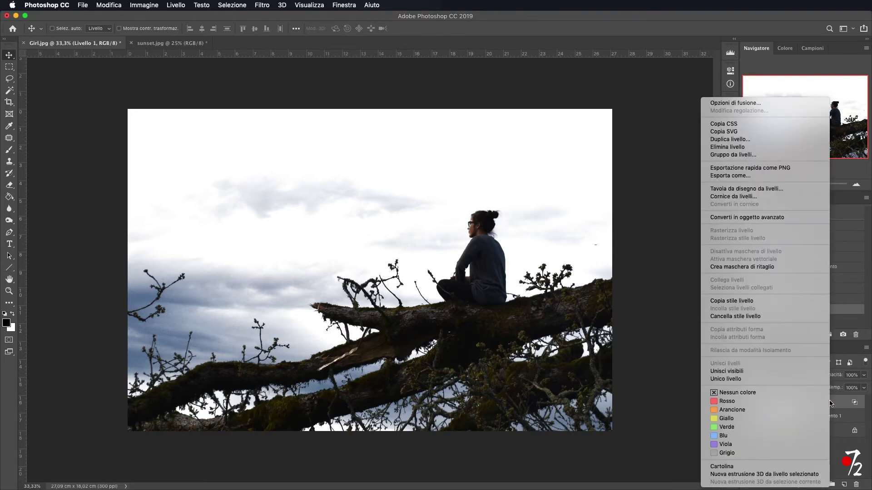
click(740, 217)
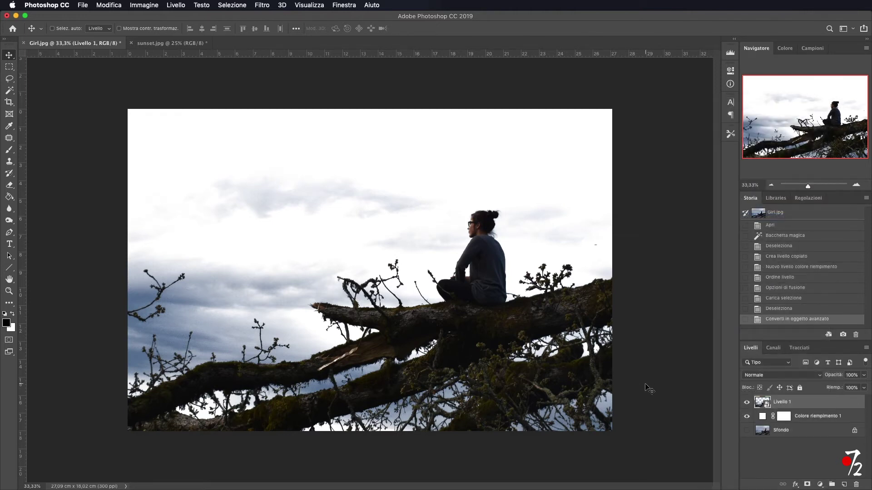
super+click(759, 403)
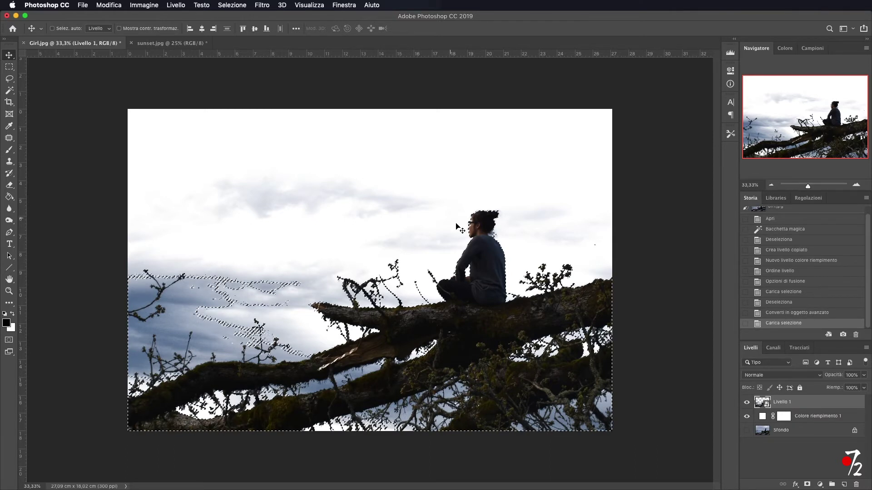
Step: Add a black #000000 Tinta unita fill layer, Colore riempimento 2, masked to the girl's shape
click(856, 185)
click(856, 185)
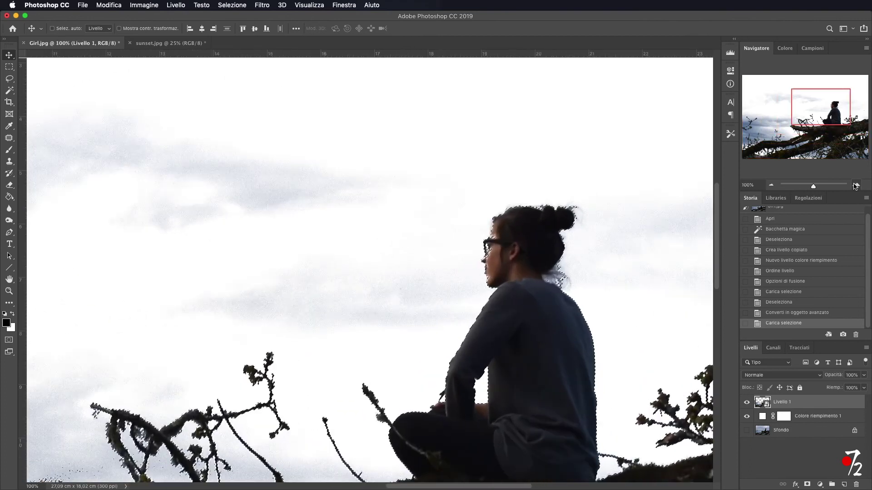
scroll(492, 297, down, 5)
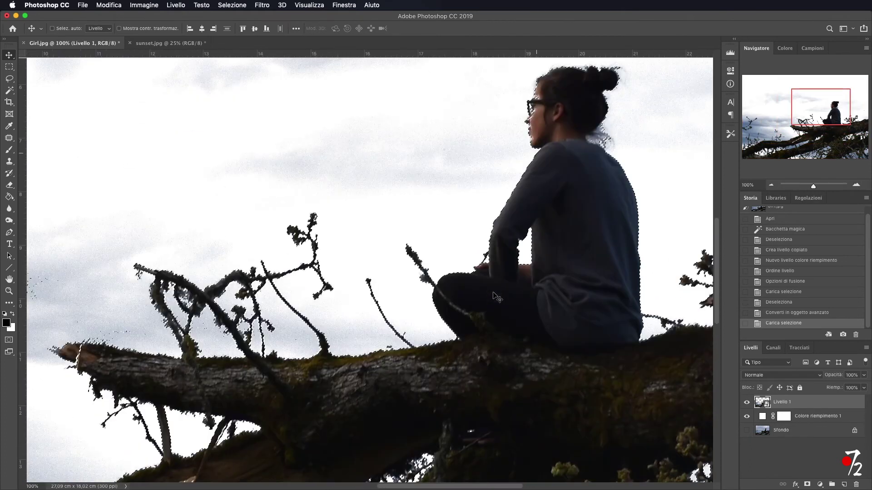
click(772, 185)
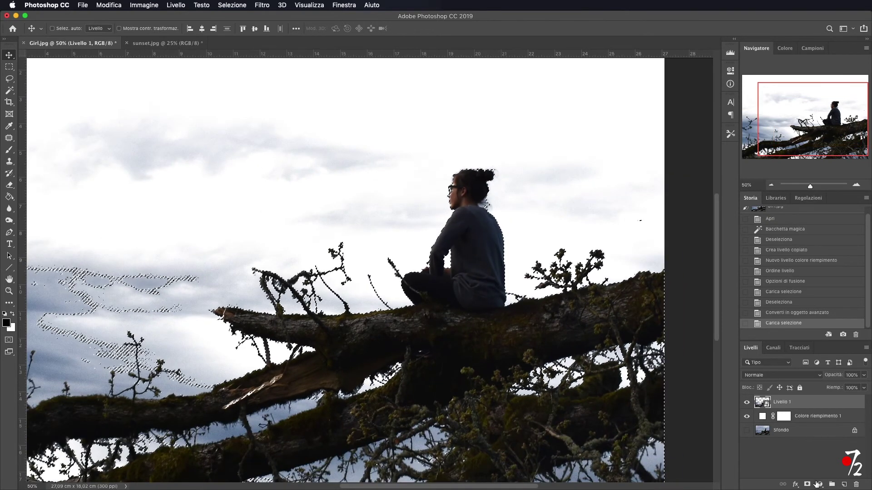
click(820, 484)
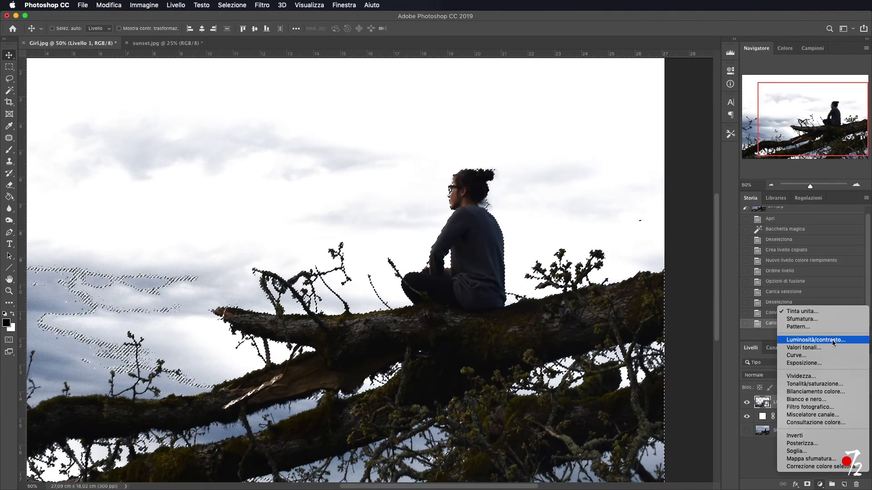
click(813, 312)
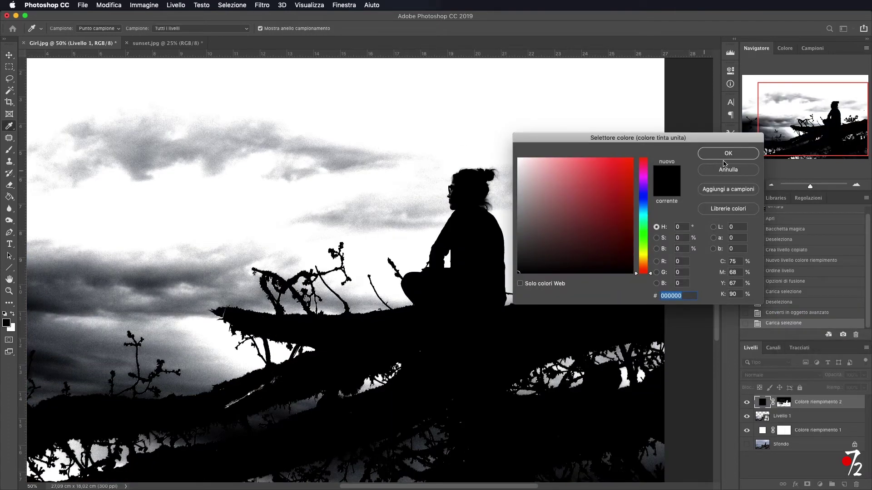
key(Return)
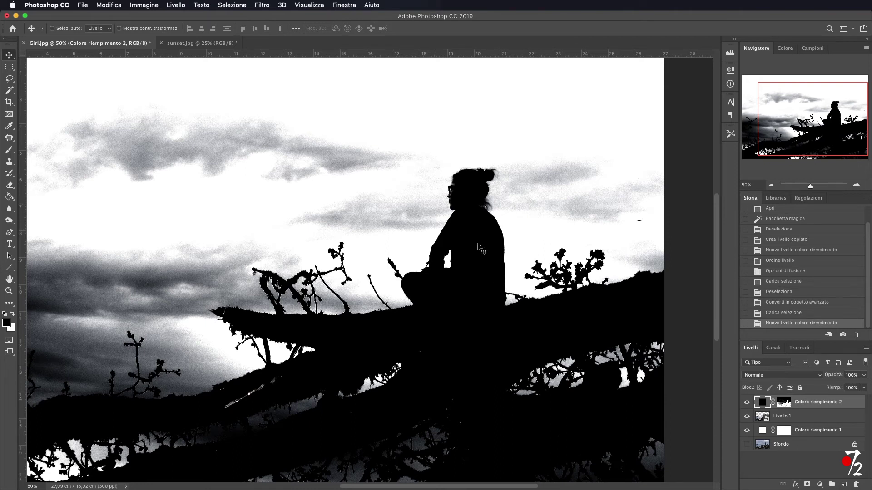
Step: Compare with the white fill hidden, then target the Colore riempimento 2 layer mask at 100%
click(771, 186)
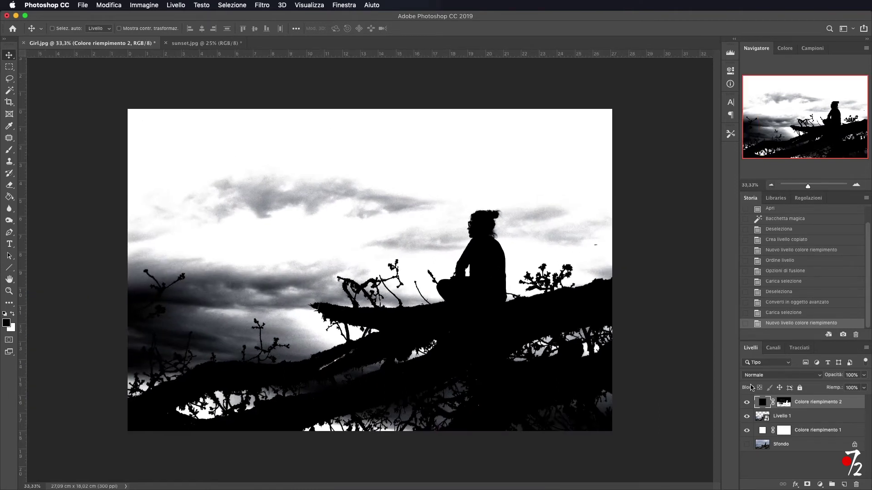
click(747, 430)
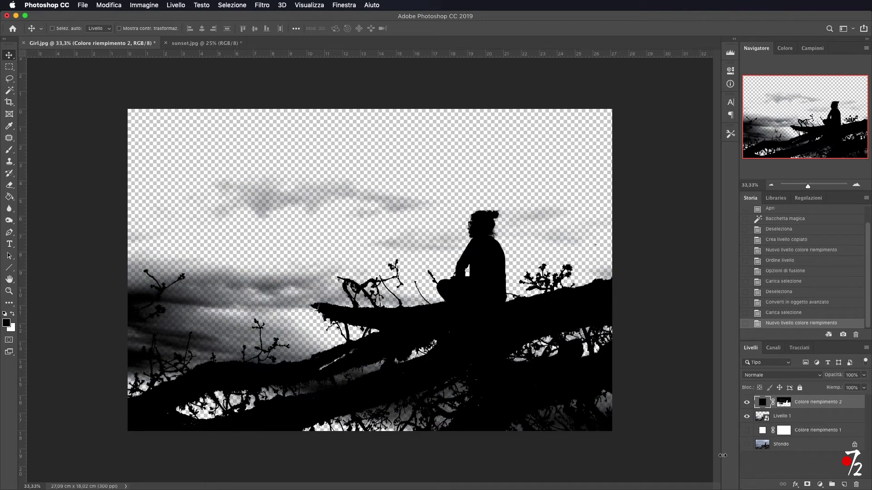
click(747, 430)
scroll(491, 231, up, 2)
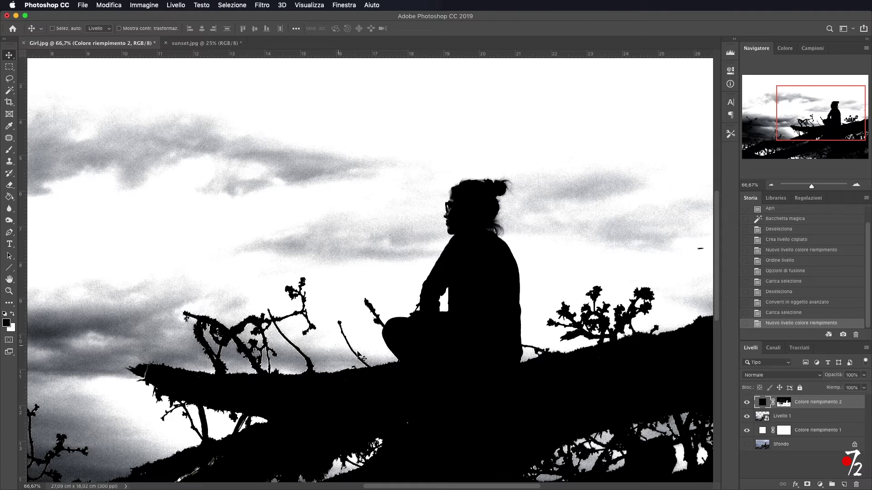
click(857, 187)
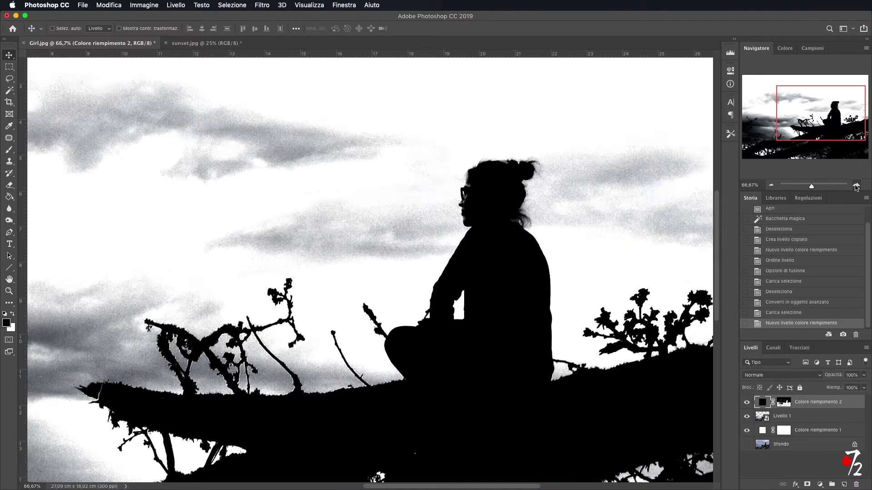
scroll(691, 241, right, 3)
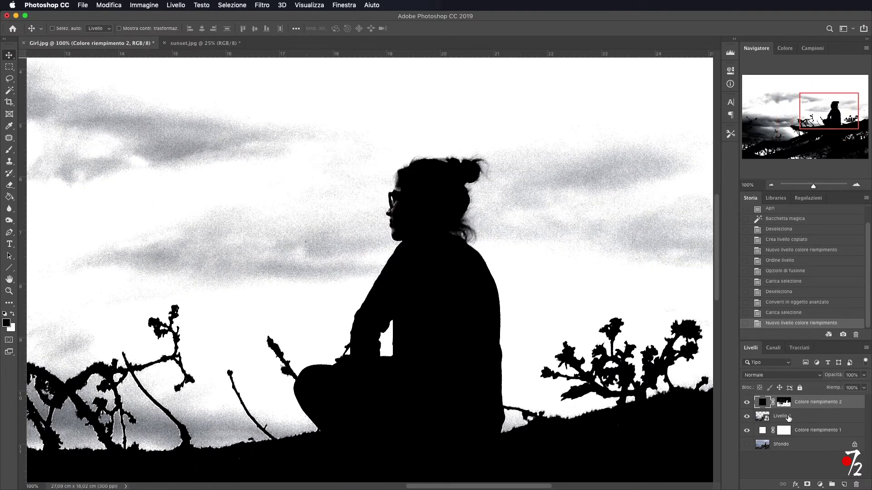
click(786, 402)
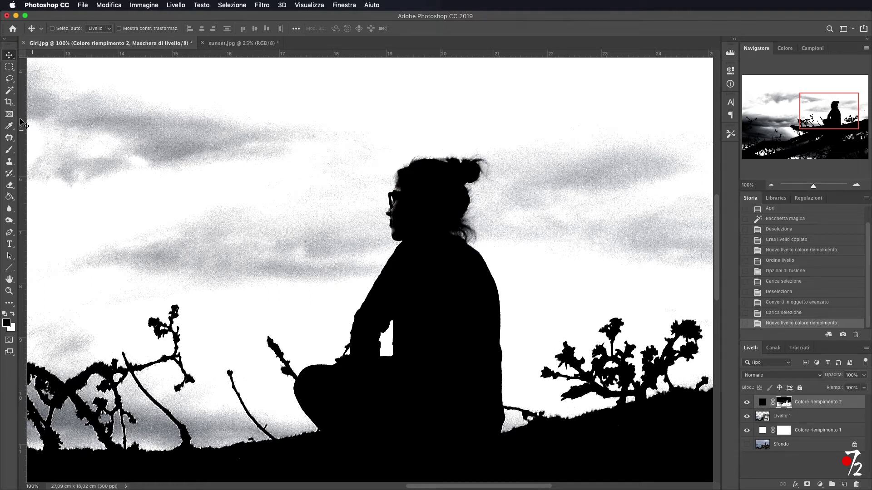
click(8, 153)
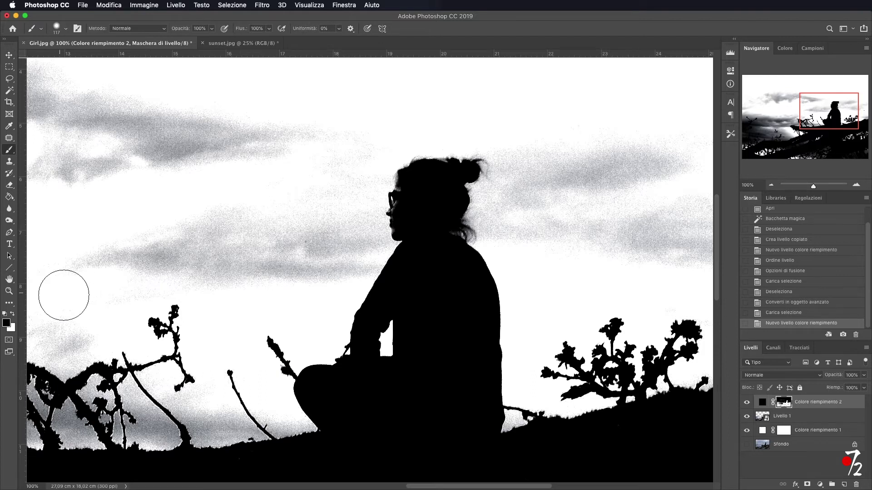
mouse_move(203, 265)
mouse_down()
mouse_move(224, 219)
mouse_move(228, 263)
mouse_move(218, 214)
mouse_move(199, 256)
mouse_up()
key(x)
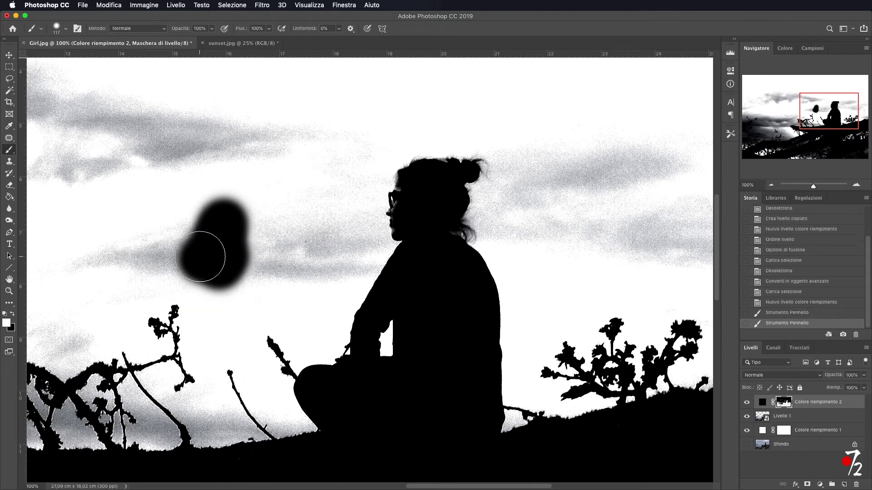
key(ctrl+alt+z)
key(ctrl+alt+z)
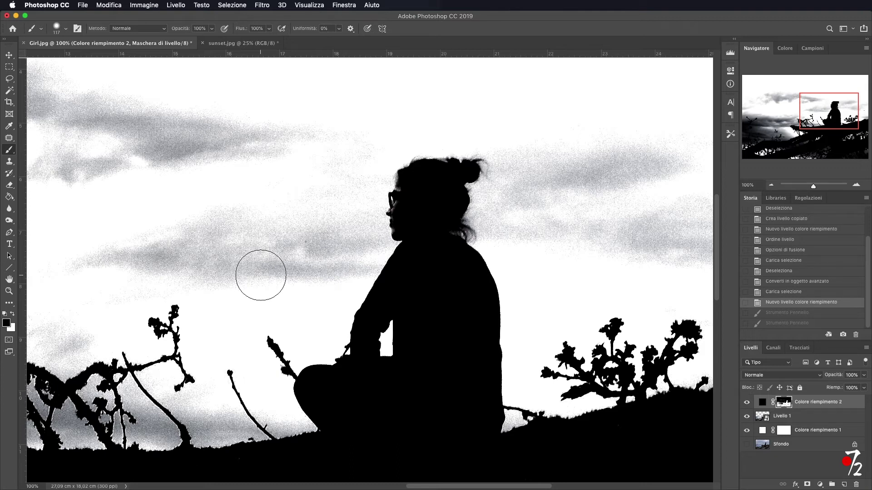
drag(346, 289, 330, 289)
mouse_move(388, 248)
mouse_down()
mouse_move(376, 249)
mouse_move(380, 235)
mouse_move(377, 245)
mouse_up()
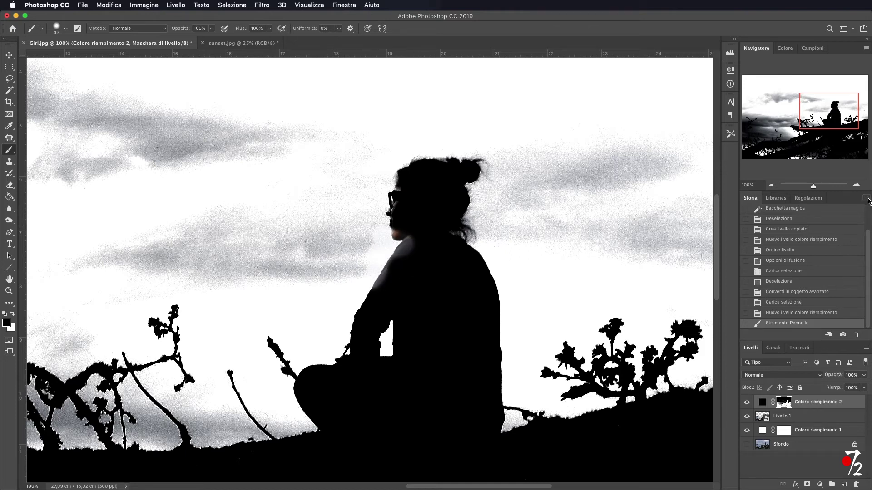
click(859, 185)
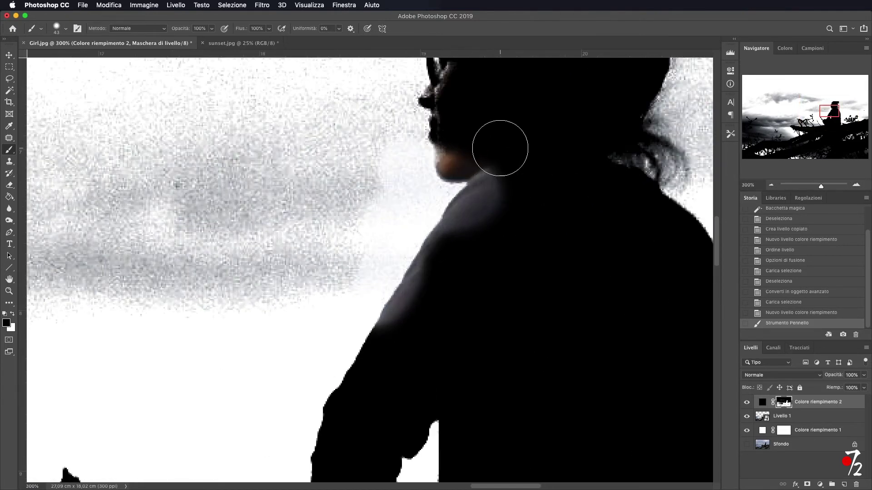
click(770, 185)
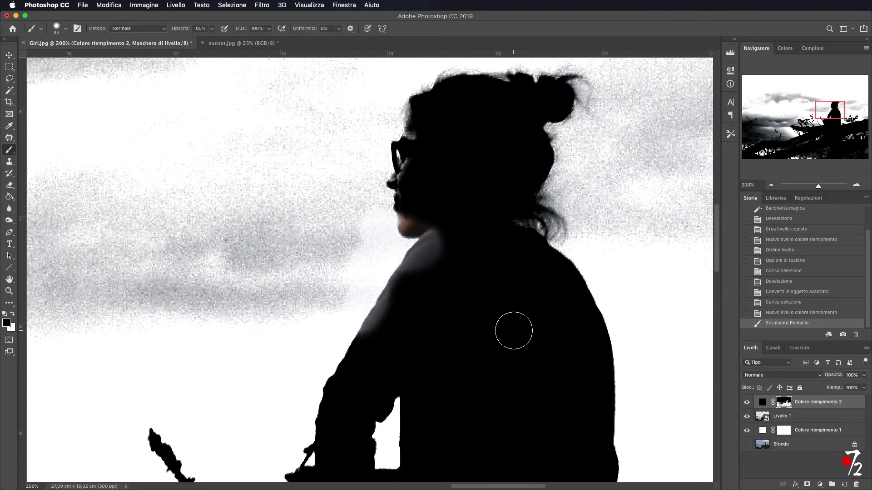
key(z)
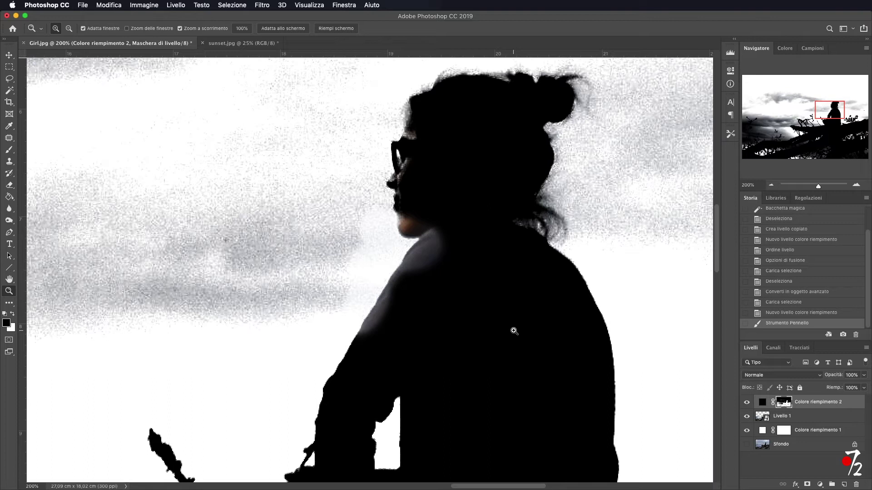
key(b)
key(ctrl+z)
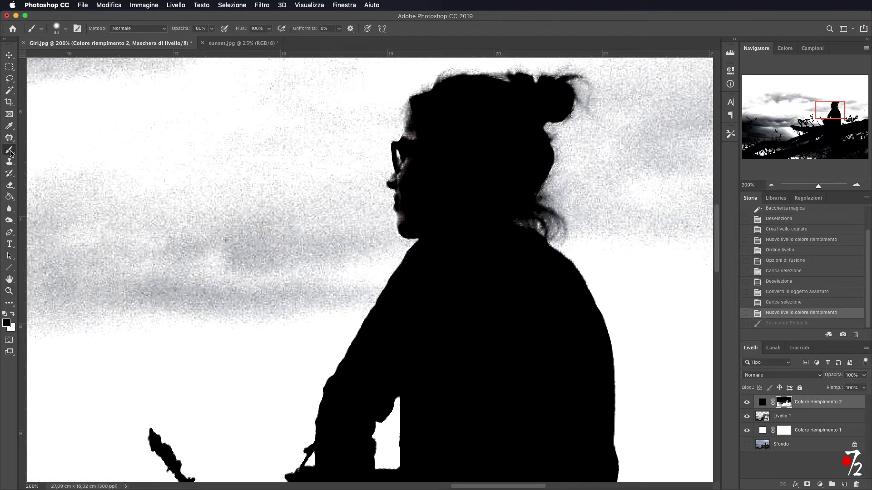
Step: Set the brush to Sovrapponi mode, 35 px size and 76% flow
click(138, 30)
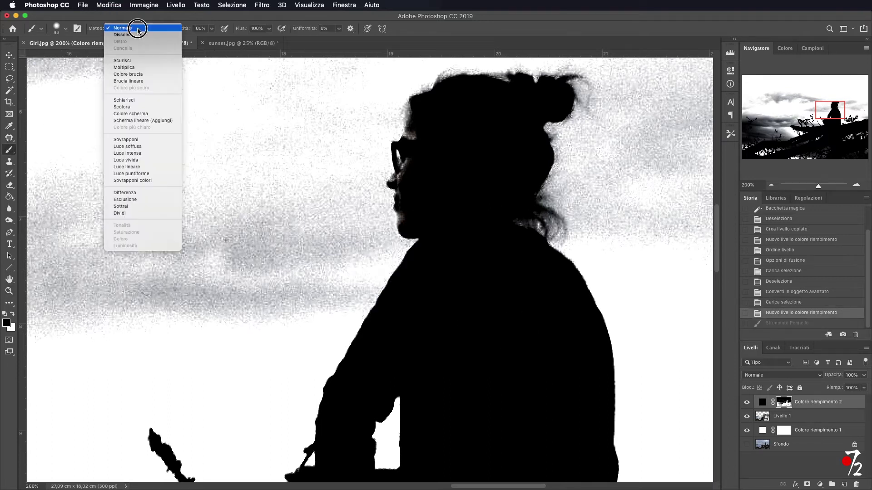
click(147, 140)
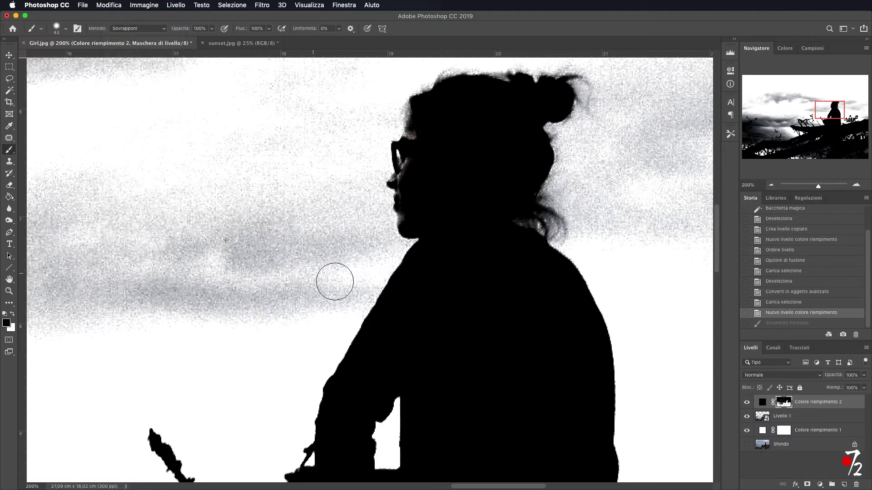
drag(353, 278, 346, 241)
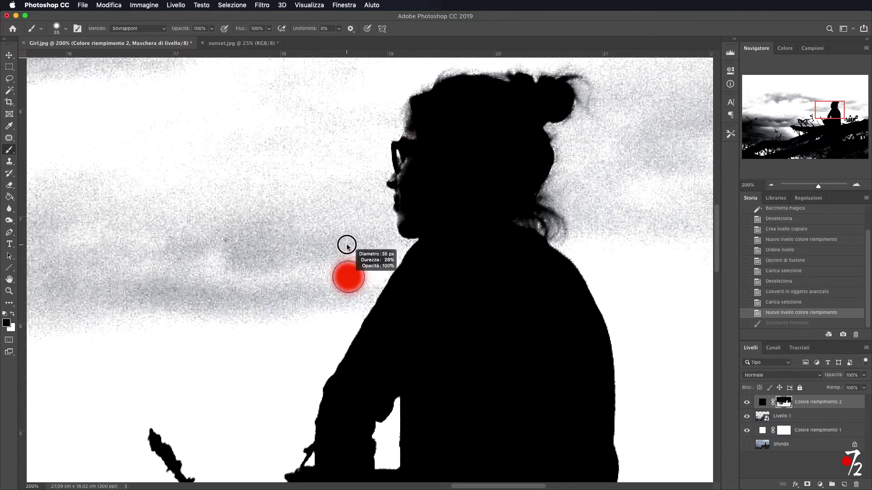
click(268, 29)
drag(270, 39, 259, 39)
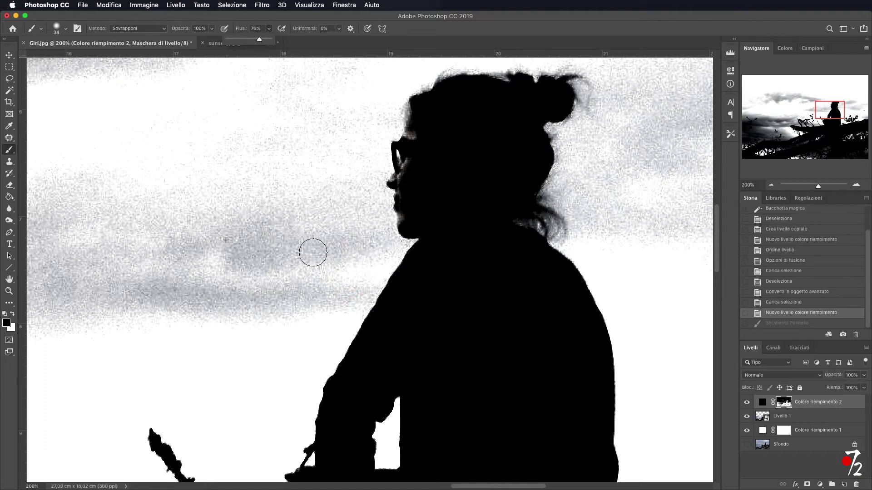
Step: Whiten the grey fringe around the neck, shoulder, forehead, glasses and hair bun on the mask
mouse_move(370, 287)
mouse_down()
mouse_move(346, 330)
mouse_move(388, 202)
mouse_move(395, 338)
mouse_up()
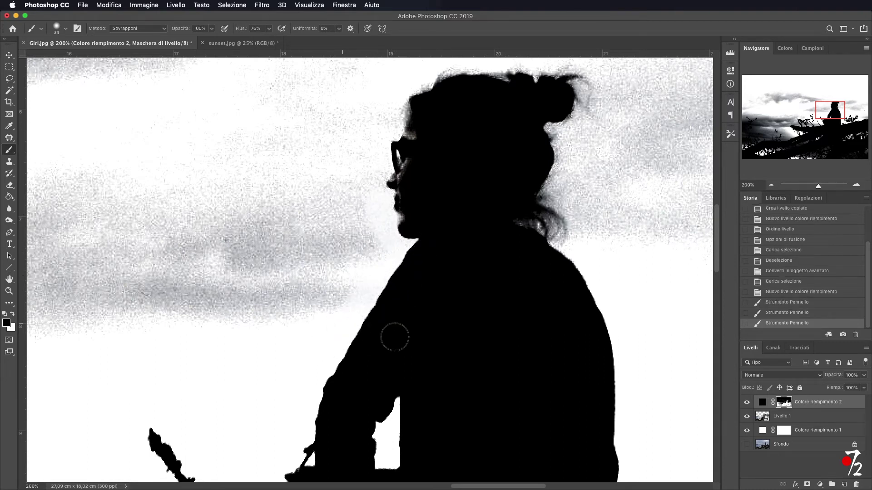
mouse_move(350, 288)
mouse_down()
mouse_move(351, 296)
mouse_move(372, 233)
mouse_move(375, 255)
mouse_move(367, 222)
mouse_move(321, 296)
mouse_move(368, 275)
mouse_move(380, 240)
mouse_move(377, 175)
mouse_move(362, 214)
mouse_up()
drag(378, 129, 346, 155)
mouse_move(571, 232)
mouse_down()
mouse_move(559, 228)
mouse_move(565, 152)
mouse_up()
drag(574, 113, 580, 74)
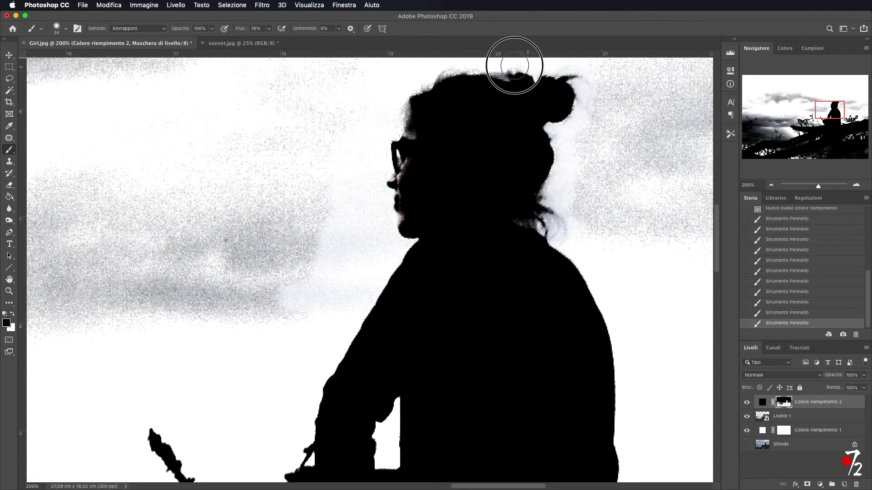
drag(514, 65, 514, 75)
mouse_move(442, 71)
mouse_down()
mouse_move(409, 93)
mouse_move(470, 72)
mouse_move(588, 84)
mouse_move(607, 116)
mouse_move(570, 182)
mouse_move(566, 228)
mouse_move(604, 234)
mouse_up()
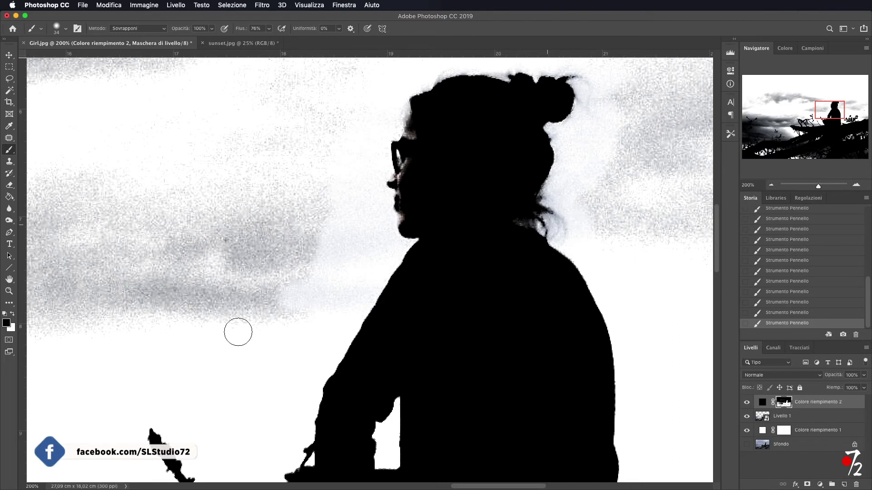
Step: Whiten the grey near the twig and the ground patch beside the right-hand branch
scroll(287, 308, down, 3)
scroll(287, 308, left, 2)
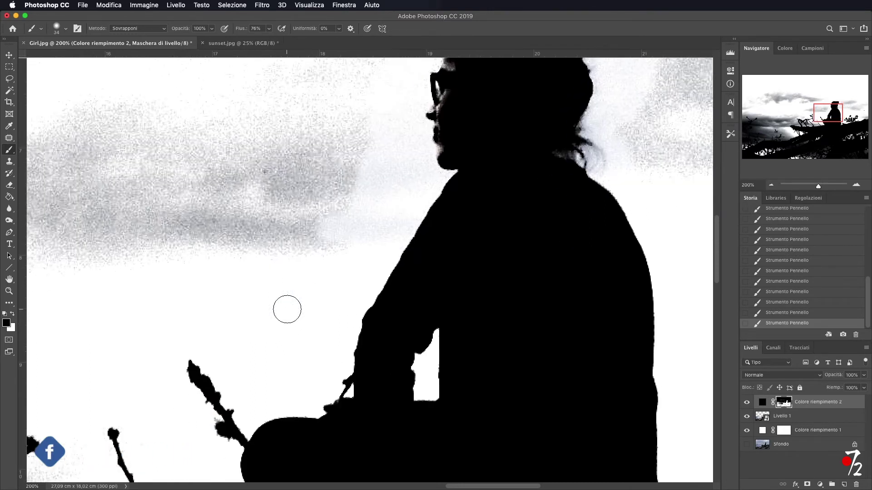
scroll(287, 309, down, 4)
click(185, 302)
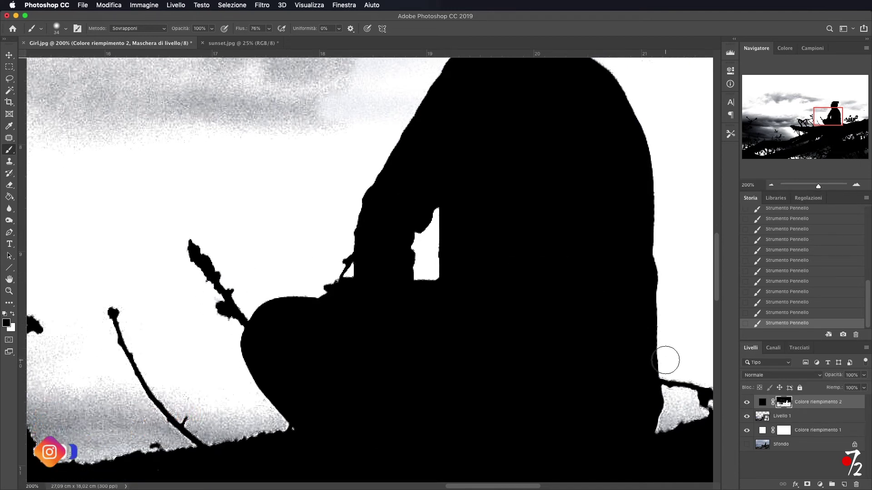
scroll(667, 360, down, 5)
scroll(667, 360, right, 3)
mouse_move(578, 288)
mouse_down()
mouse_move(566, 311)
mouse_move(593, 306)
mouse_move(566, 311)
mouse_up()
click(620, 289)
drag(621, 289, 666, 287)
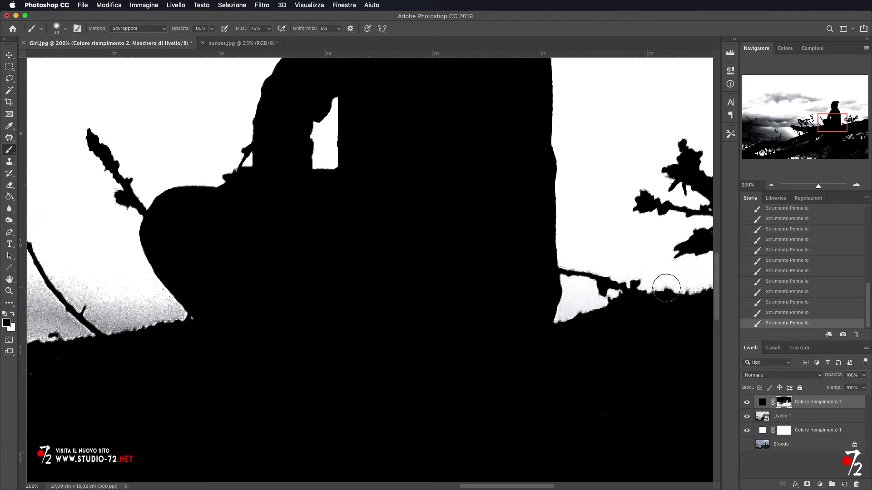
Step: Lighten the grey speckles above the horizon, then zoom out to 50%
scroll(665, 288, right, 6)
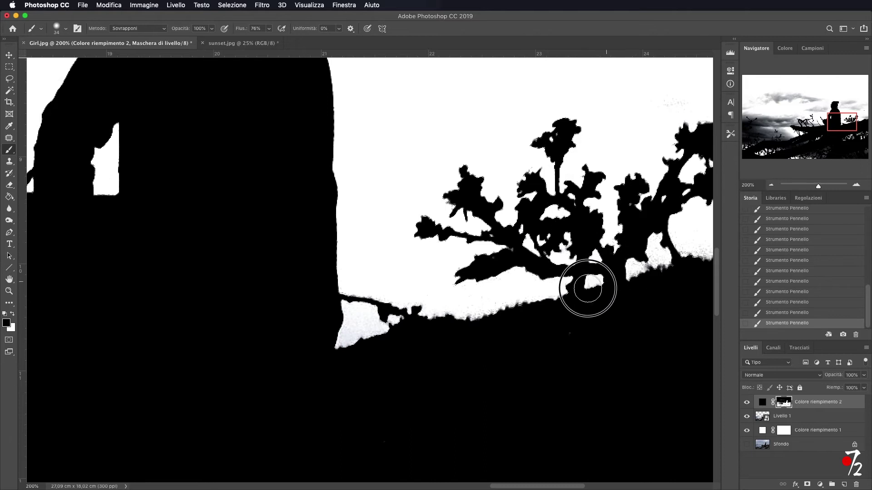
scroll(671, 253, right, 5)
scroll(583, 156, up, 2)
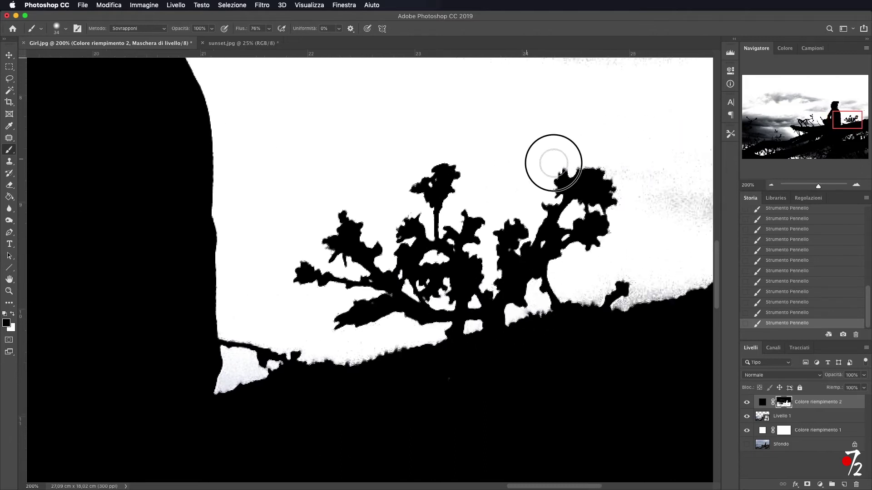
scroll(625, 299, right, 2)
scroll(625, 298, up, 1)
scroll(625, 298, right, 5)
scroll(624, 299, up, 2)
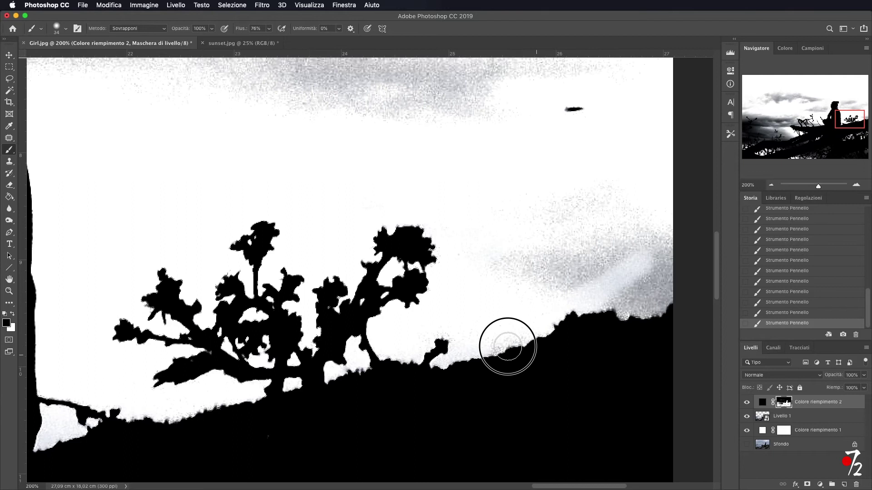
drag(565, 290, 512, 260)
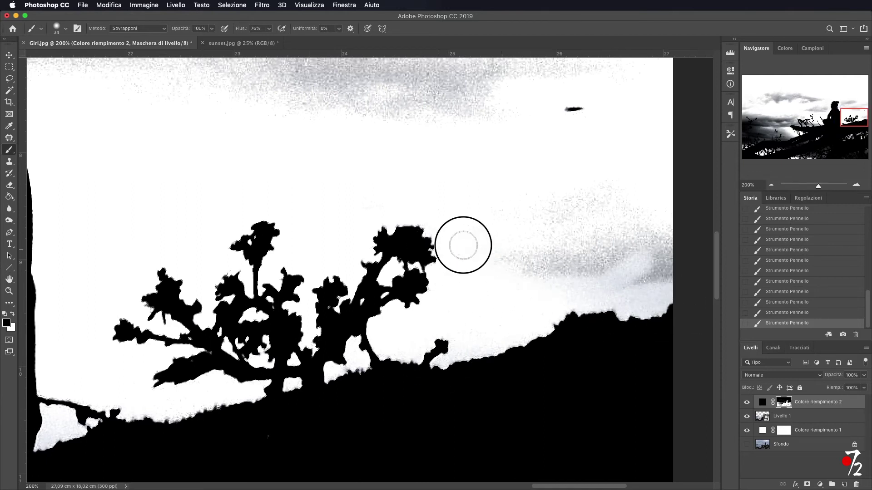
click(771, 185)
click(772, 185)
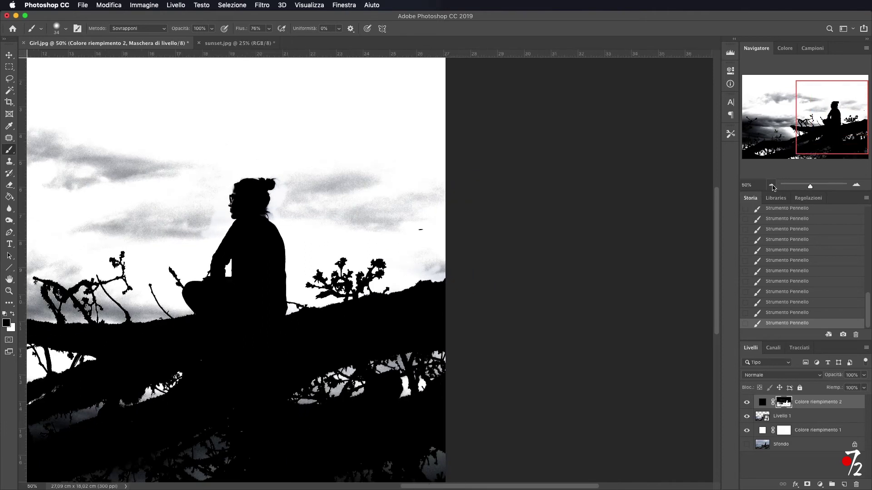
Step: Crop away the left side and raise the bottom edge of the photo
click(772, 186)
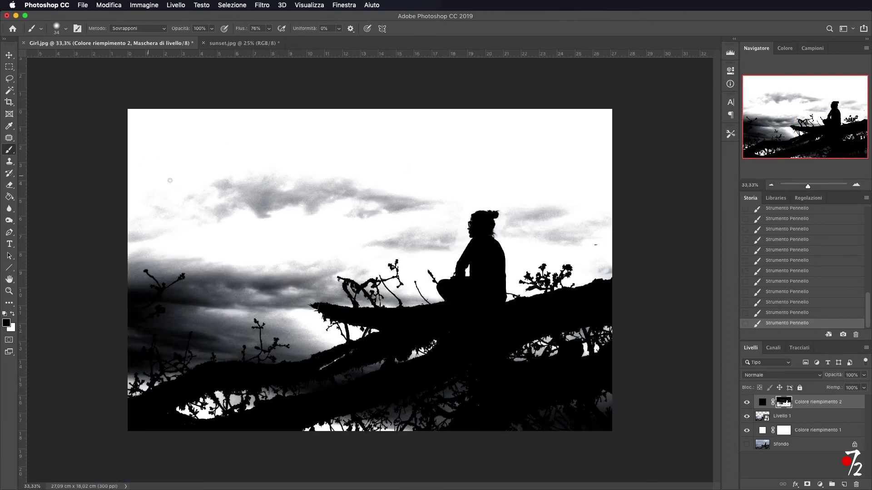
click(9, 101)
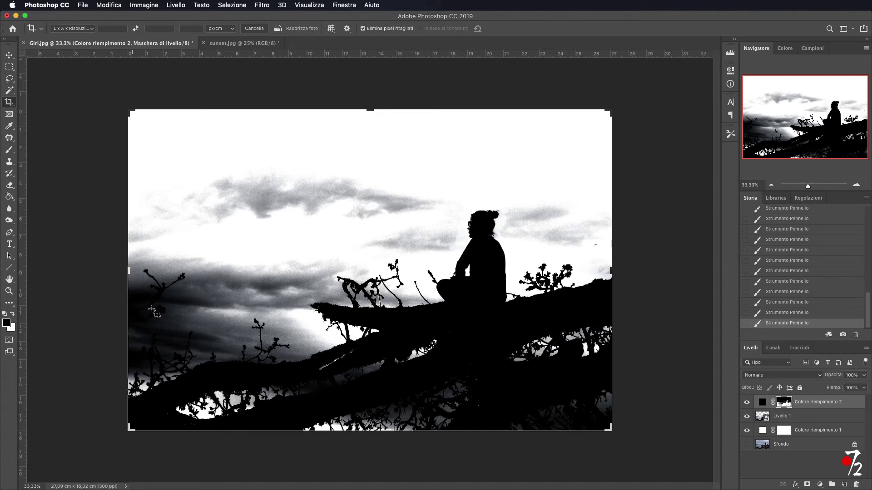
drag(128, 271, 211, 279)
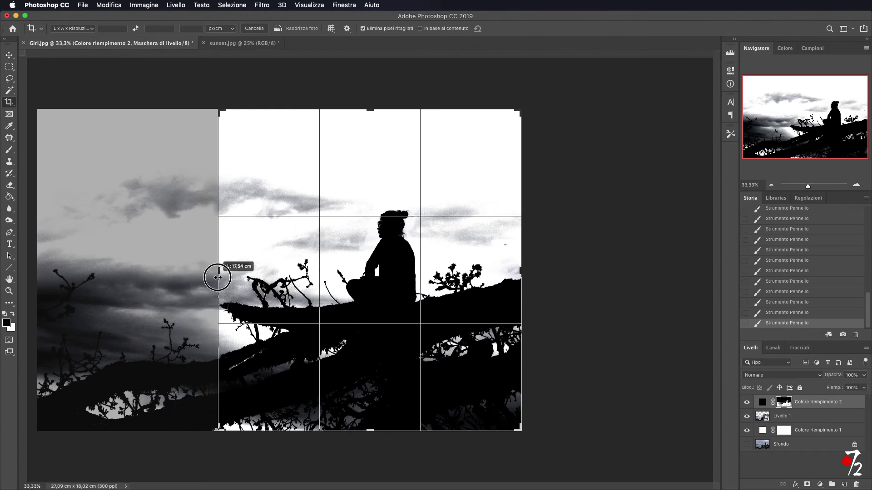
drag(371, 430, 375, 384)
click(508, 29)
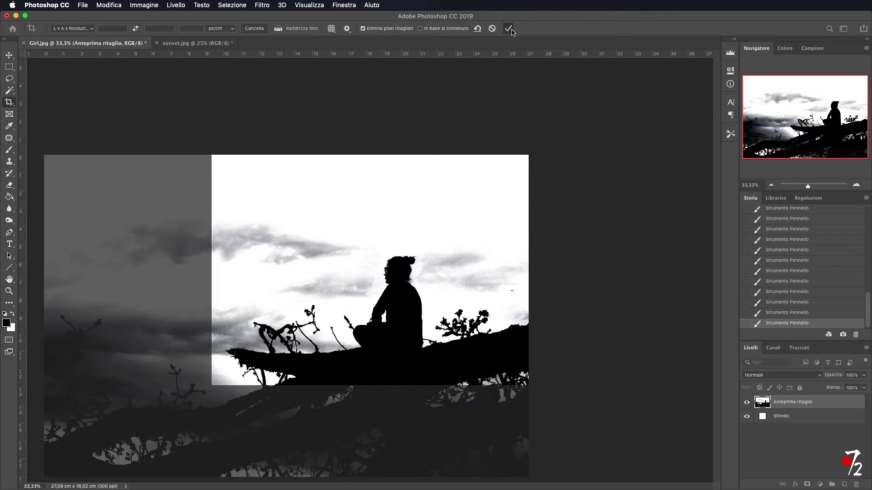
Step: Crop again to a wide 17,73 × 9,06 cm frame around the girl and branch
click(856, 185)
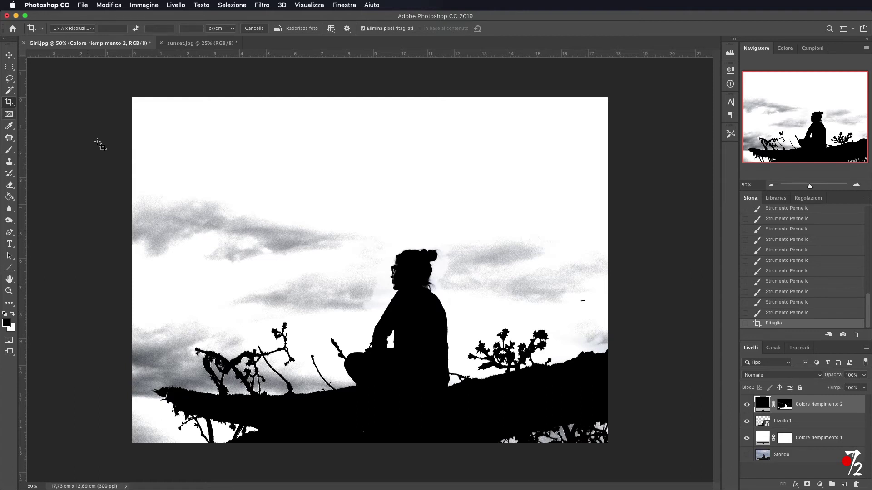
drag(117, 201, 650, 475)
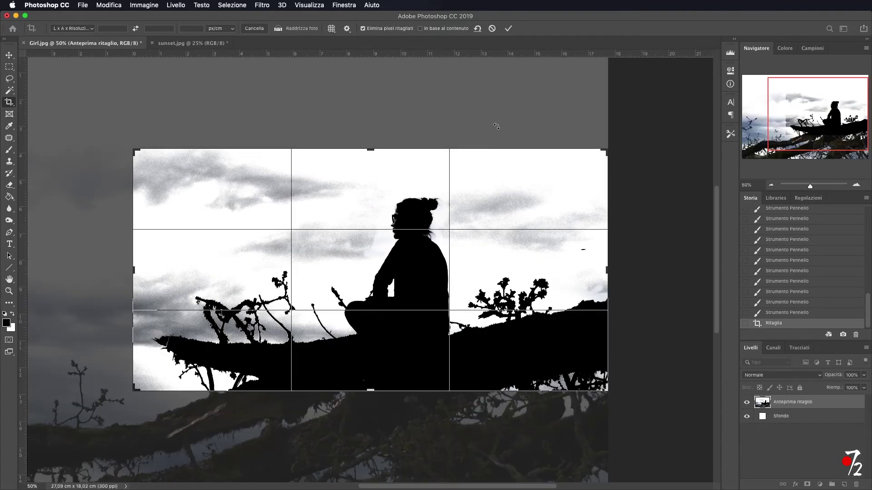
click(508, 28)
key(i)
click(13, 150)
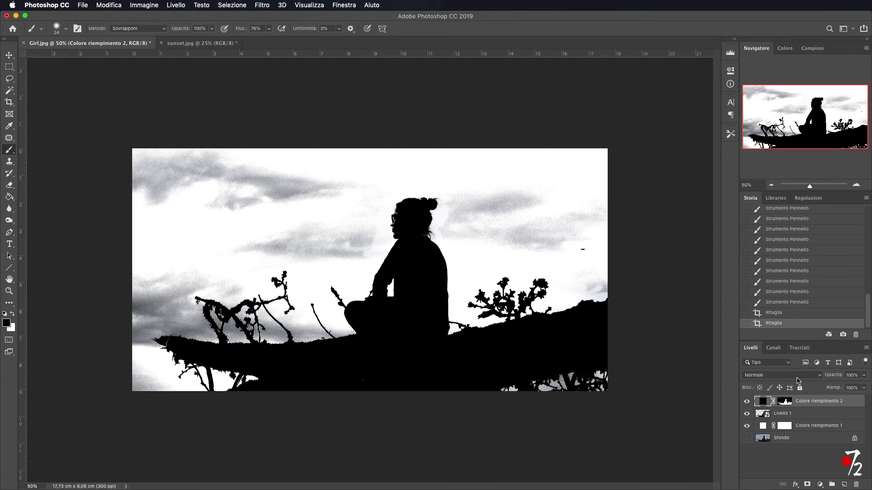
Step: Paint white on the Colore riempimento 2 mask along the log edge, branch tips and lower-left sky
click(785, 401)
mouse_move(267, 326)
mouse_down()
mouse_move(167, 337)
mouse_move(268, 332)
mouse_up()
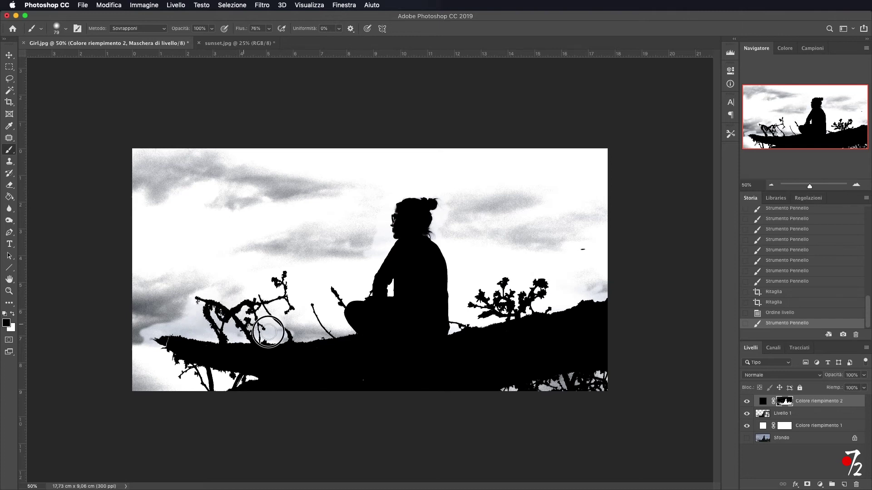
drag(268, 332, 255, 304)
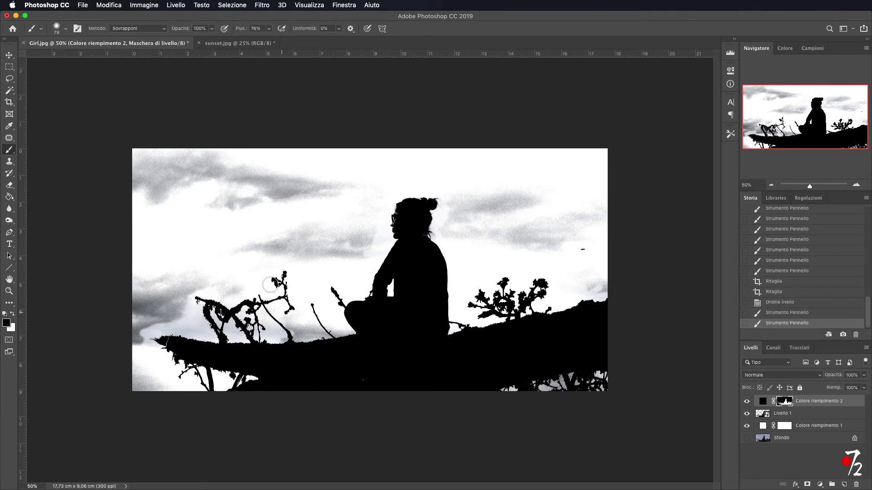
mouse_move(331, 325)
mouse_down()
mouse_move(355, 337)
mouse_move(318, 336)
mouse_up()
mouse_move(156, 340)
mouse_down()
mouse_move(172, 347)
mouse_move(157, 390)
mouse_up()
drag(279, 270, 274, 296)
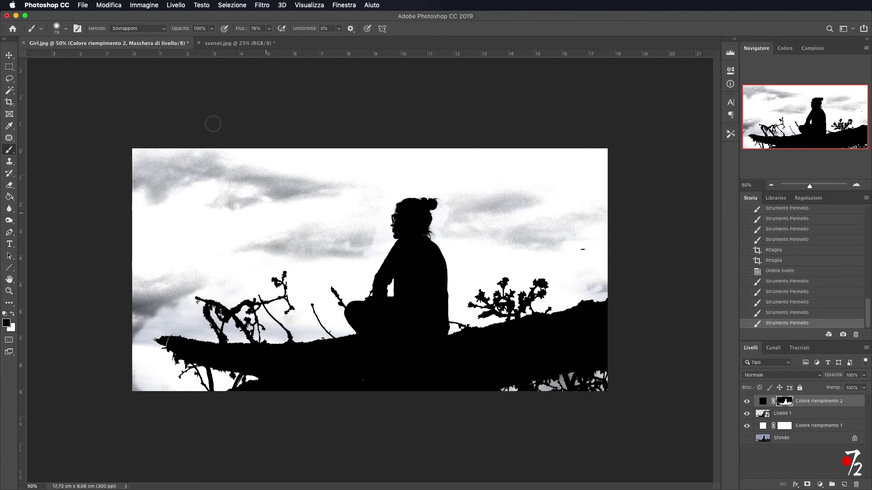
click(139, 31)
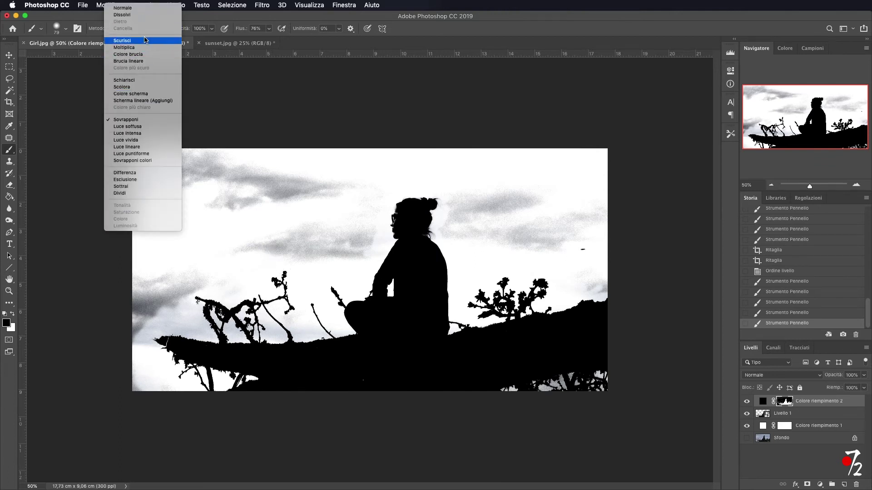
Step: With a 149 px Normale brush, whiten the grey clouds at the upper left, upper right and left edge
click(131, 8)
click(230, 223)
key(bracketright)
key(bracketright)
key(bracketright)
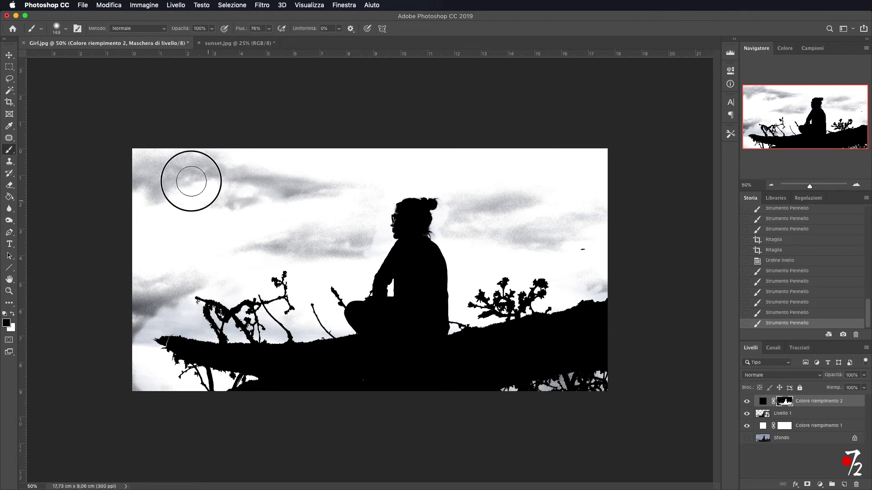
mouse_move(166, 249)
mouse_down()
mouse_move(209, 171)
mouse_move(227, 188)
mouse_move(317, 185)
mouse_move(214, 199)
mouse_move(269, 241)
mouse_move(241, 233)
mouse_move(345, 252)
mouse_move(356, 228)
mouse_move(352, 242)
mouse_up()
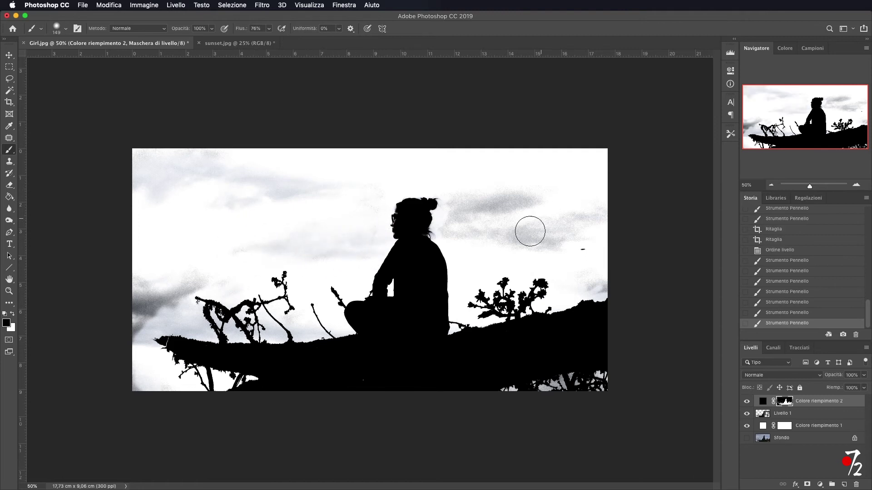
mouse_move(577, 241)
mouse_down()
mouse_move(584, 247)
mouse_move(495, 226)
mouse_move(467, 207)
mouse_move(460, 221)
mouse_up()
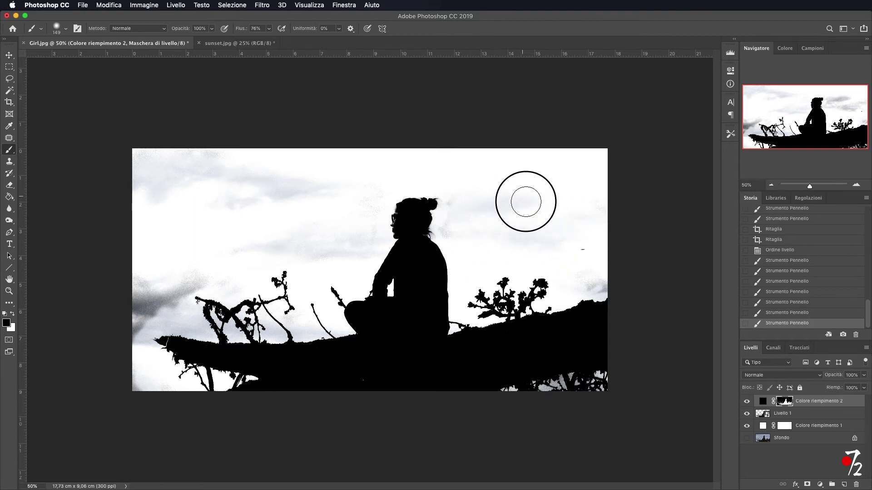
drag(598, 282, 595, 203)
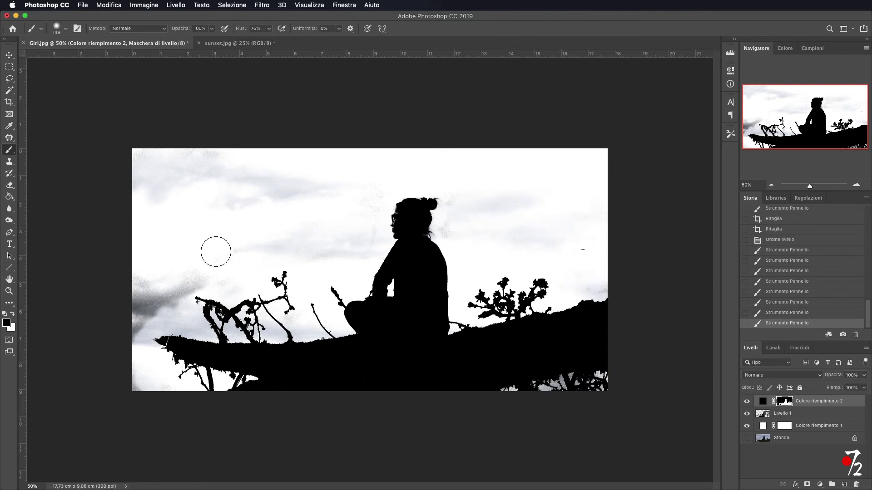
mouse_move(138, 310)
mouse_down()
mouse_move(123, 327)
mouse_move(181, 267)
mouse_move(168, 298)
mouse_move(181, 282)
mouse_up()
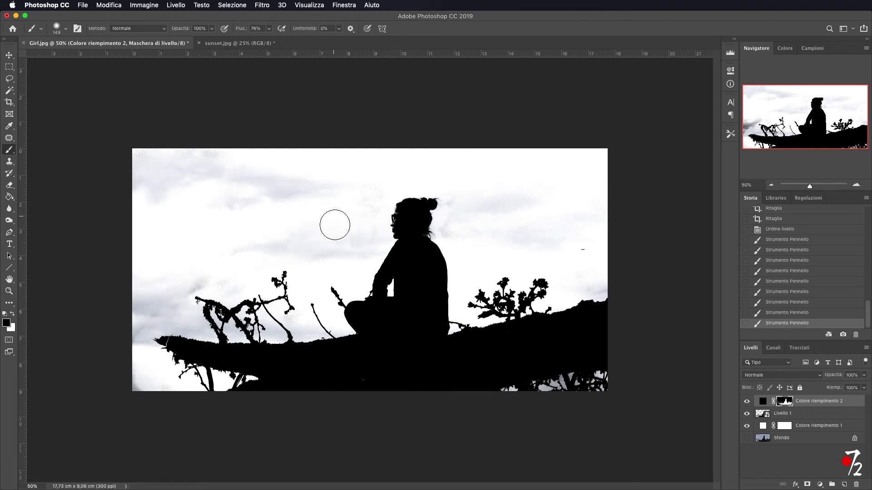
Step: Zoom in on the head, shrink the brush to about 44 px, and test strokes along the face edge
click(857, 186)
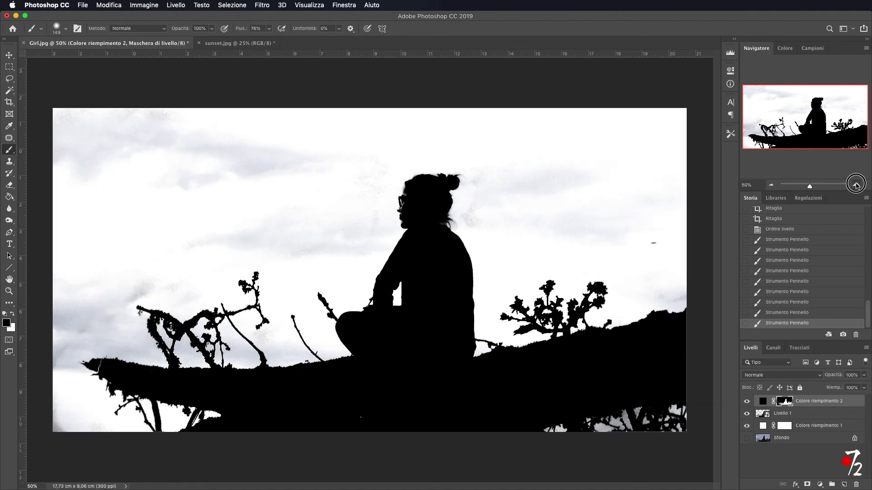
click(856, 185)
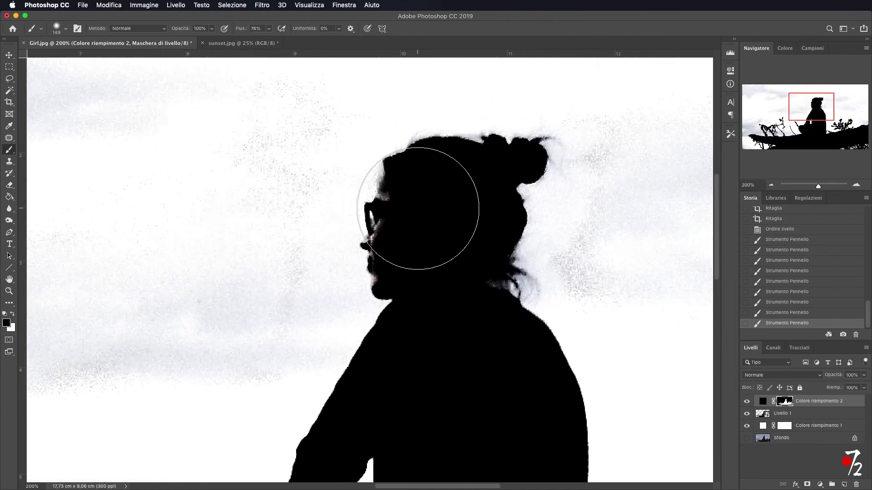
drag(301, 234, 262, 231)
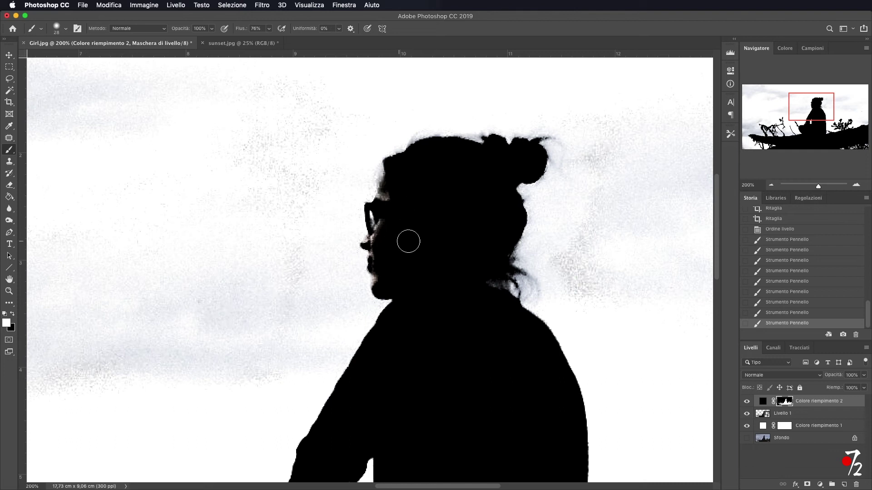
drag(400, 207, 386, 203)
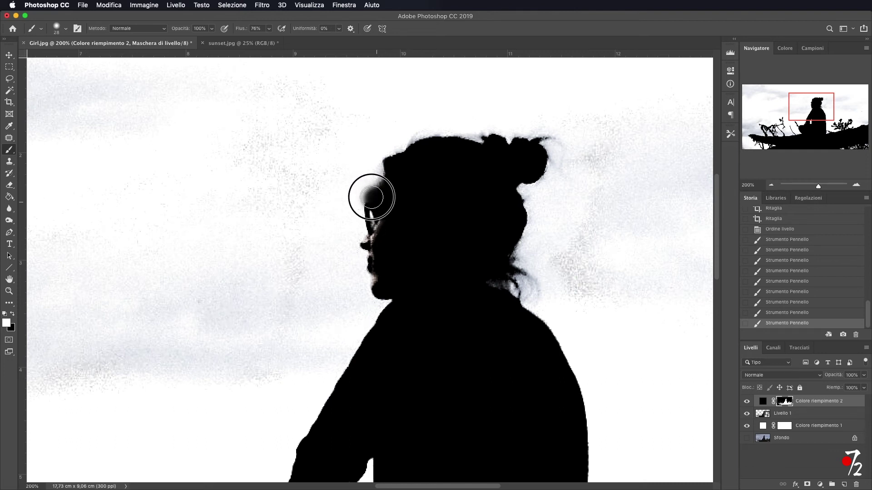
drag(386, 203, 361, 197)
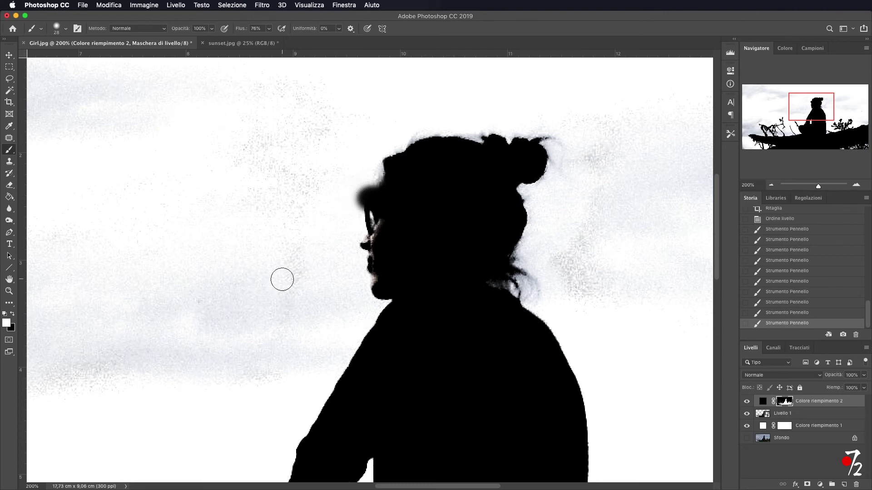
key(ctrl+z)
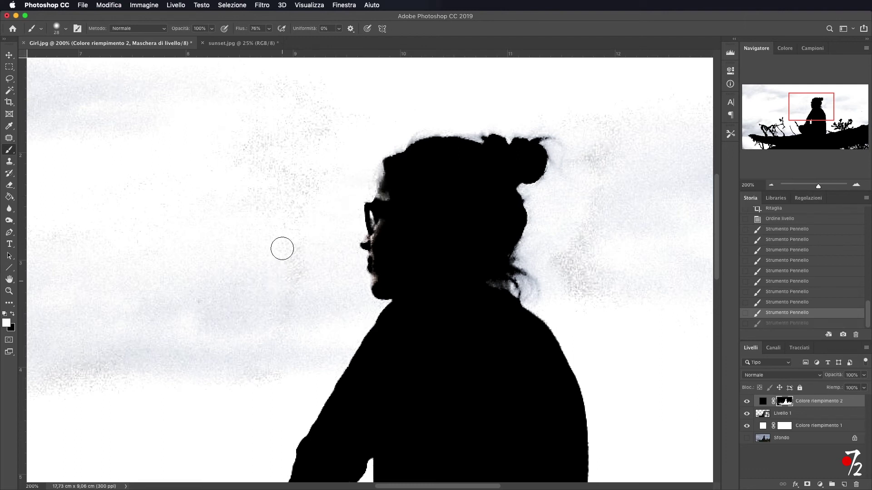
Step: Paint black in Sovrapponi mode along the glasses, face and forehead edges
click(134, 28)
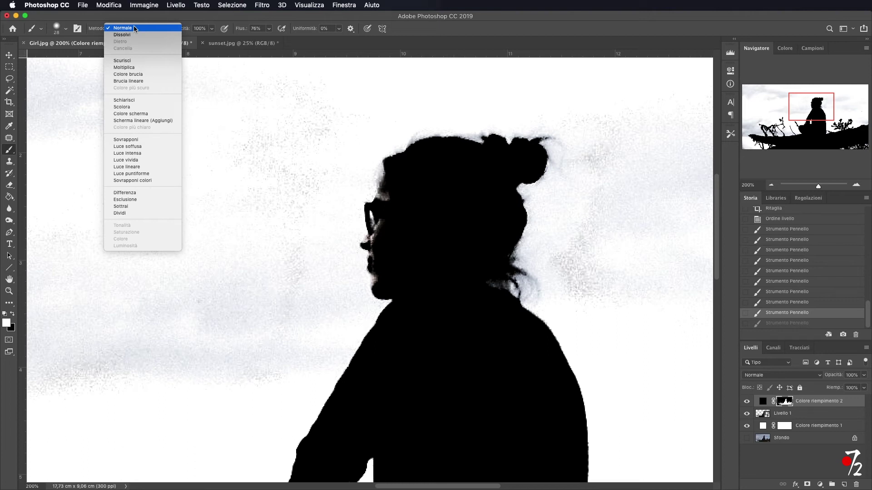
click(122, 141)
mouse_move(384, 203)
mouse_down()
mouse_move(385, 185)
mouse_move(368, 243)
mouse_move(380, 296)
mouse_up()
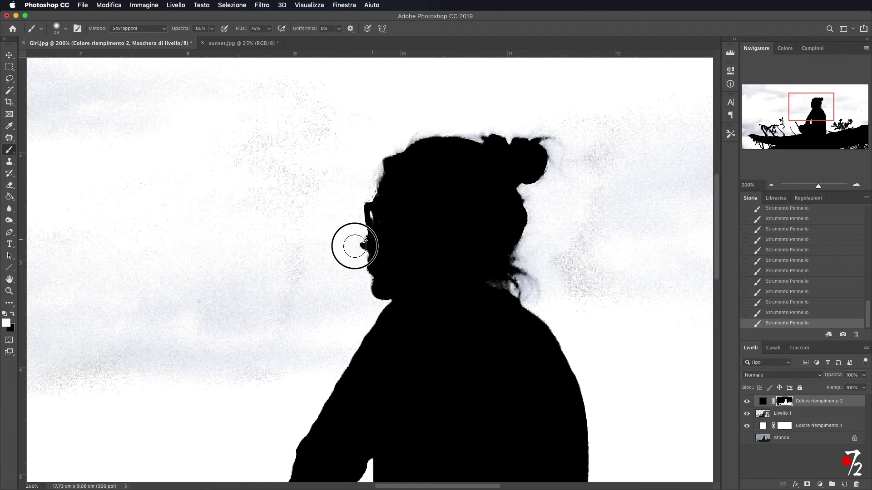
drag(382, 166, 395, 146)
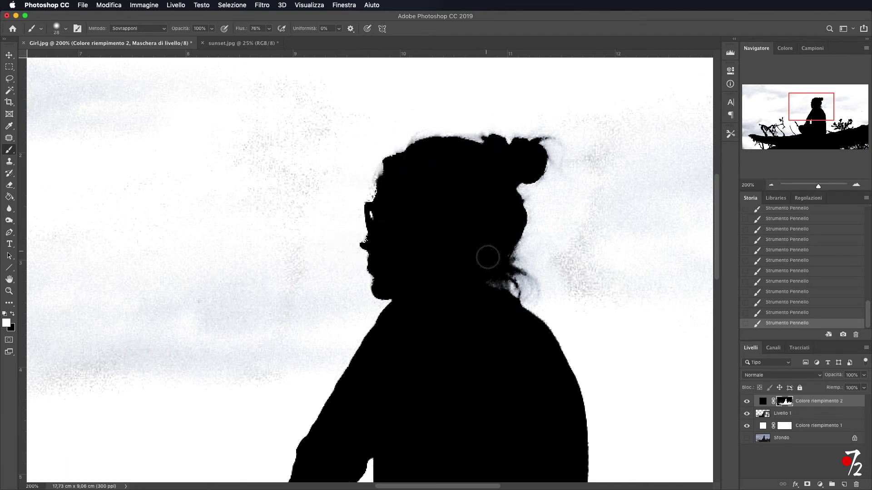
scroll(409, 222, right, 3)
scroll(409, 221, down, 1)
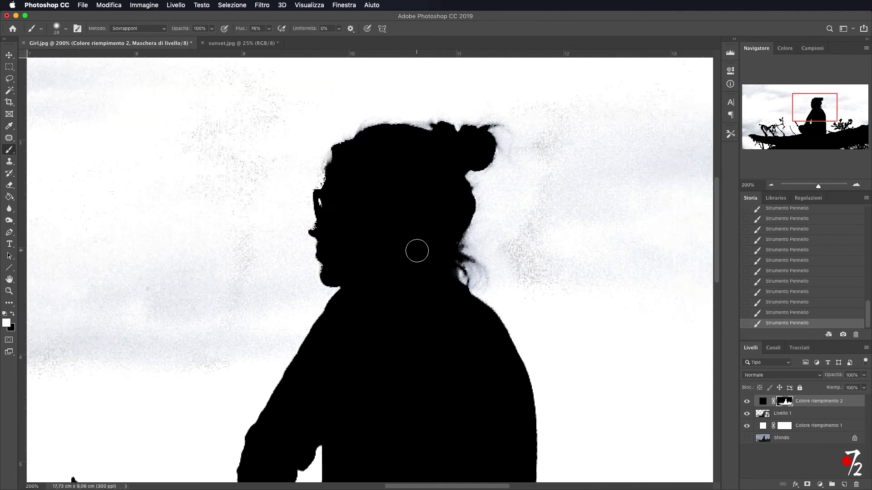
scroll(417, 250, down, 9)
scroll(417, 251, left, 3)
scroll(463, 345, up, 2)
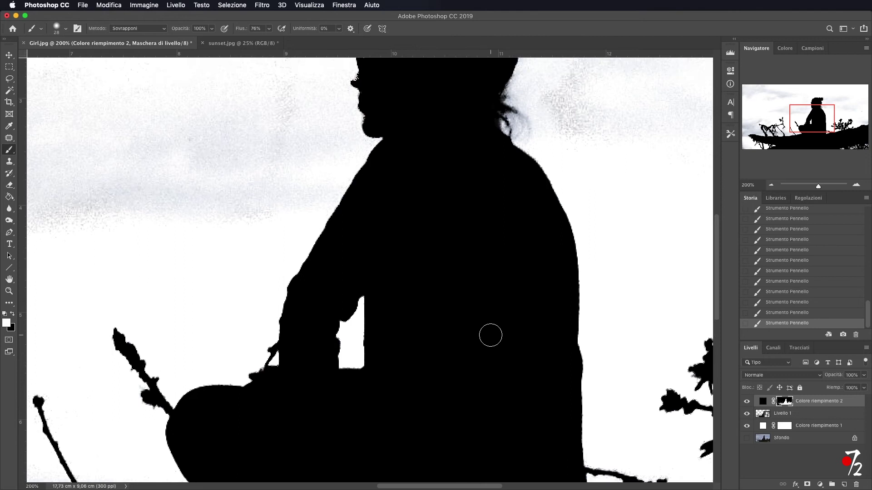
scroll(491, 334, up, 8)
scroll(483, 290, up, 5)
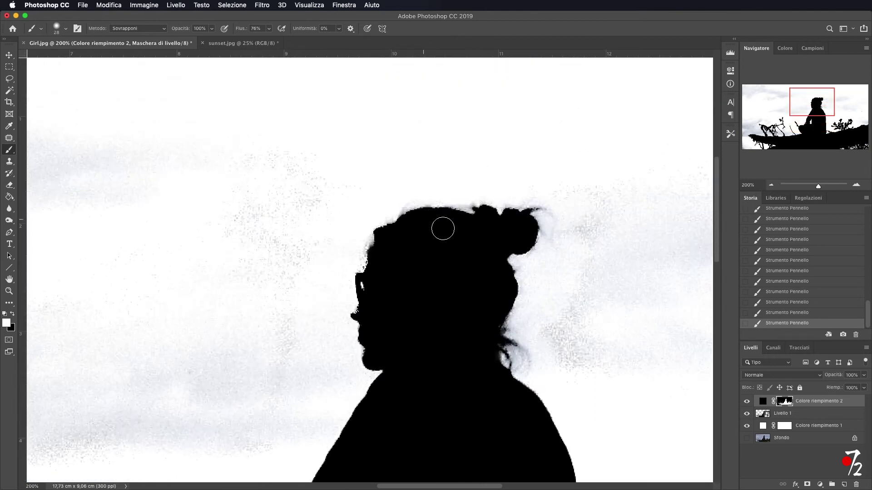
drag(378, 248, 413, 252)
Step: Zoom to 300% on the head and set the brush blending mode back to Normale
click(860, 187)
scroll(527, 291, down, 3)
scroll(497, 295, down, 1)
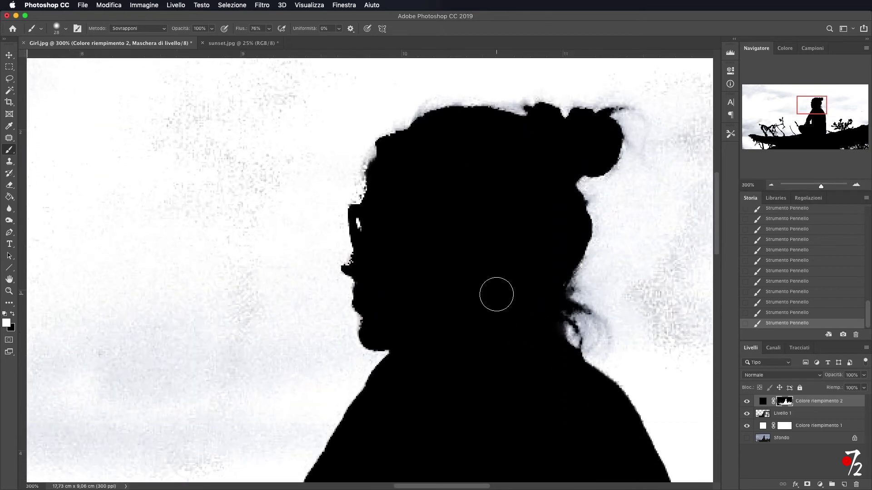
click(126, 28)
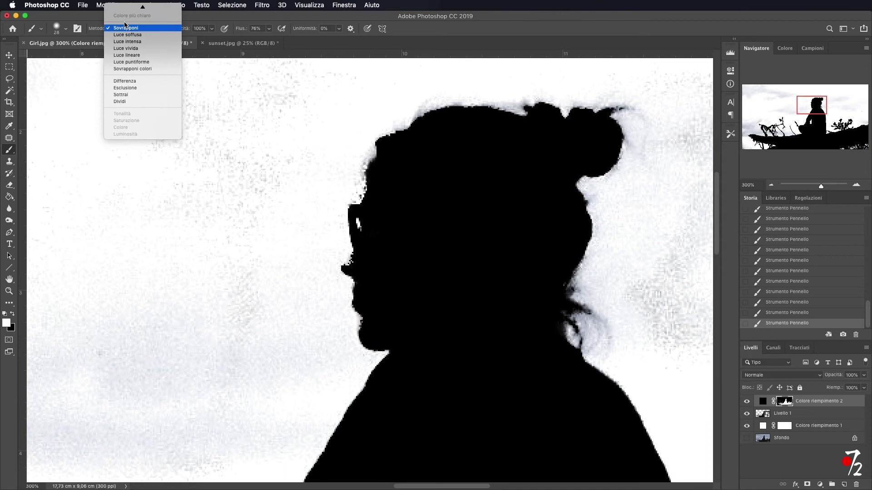
click(125, 10)
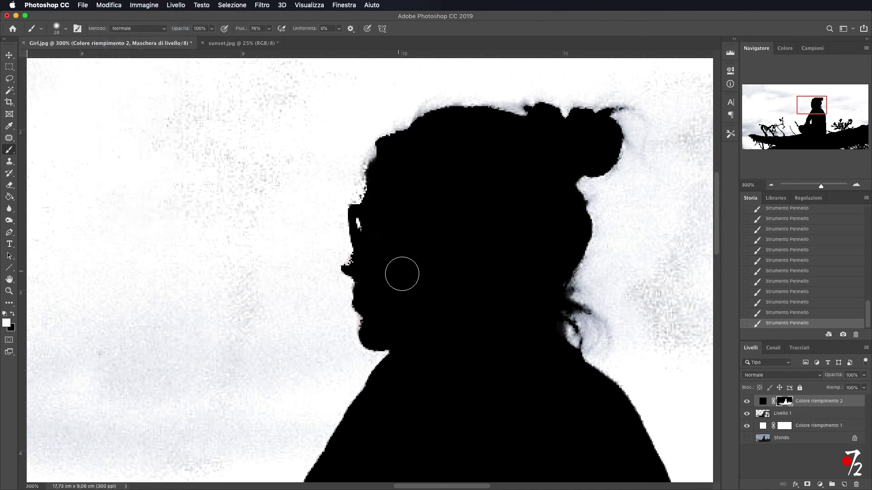
Step: Shrink the brush to about 6 px and zoom out to 100% to view the figure
drag(414, 278, 389, 278)
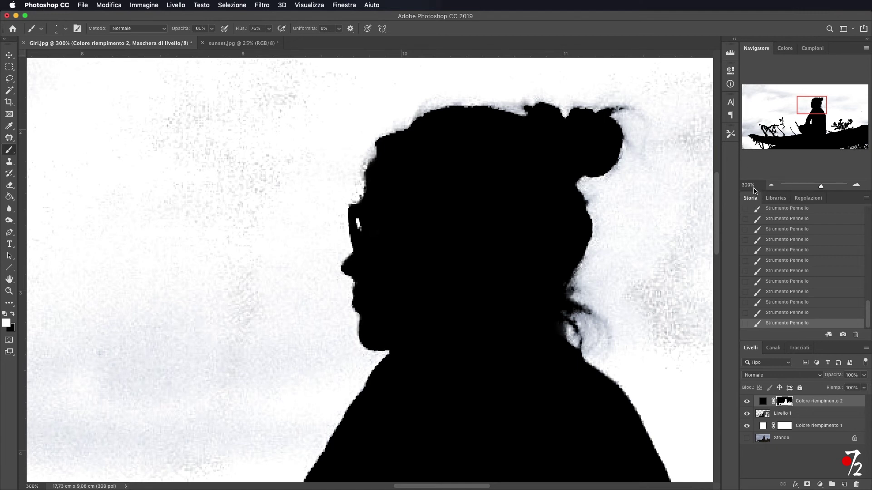
click(771, 186)
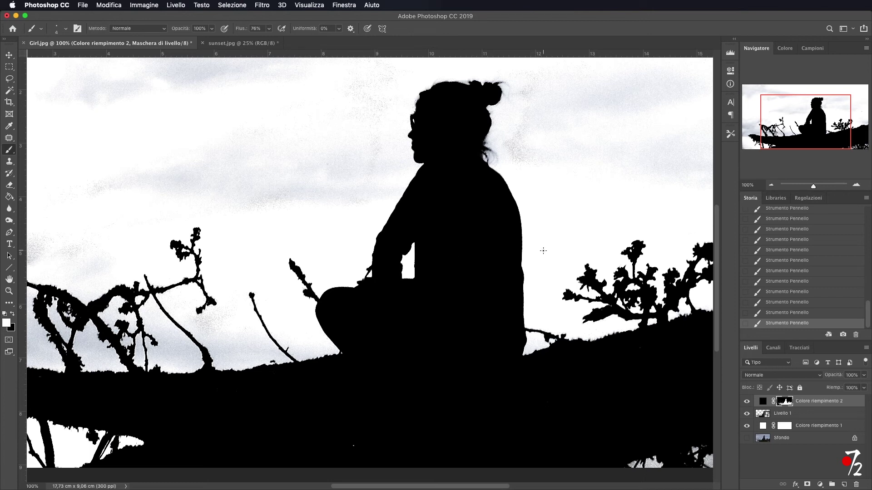
Step: Zoom out to 66.67% and set a 76 px brush in Sovrapponi mode
click(771, 185)
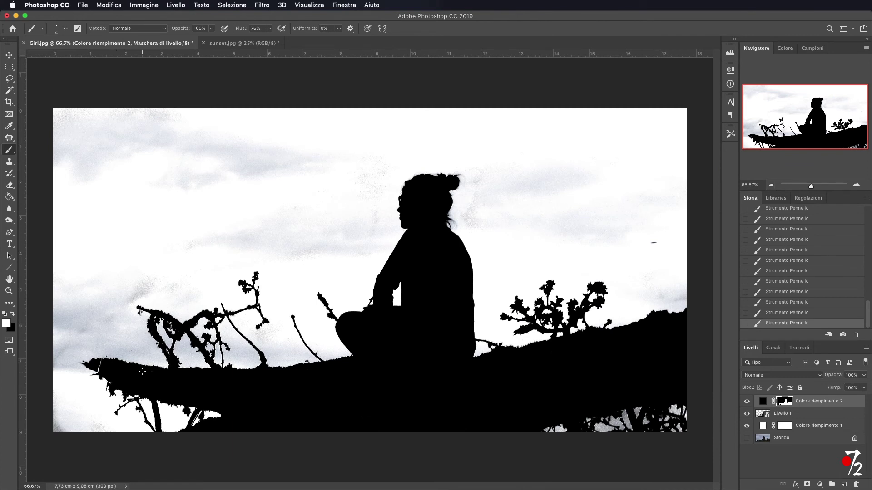
drag(142, 372, 155, 371)
click(128, 29)
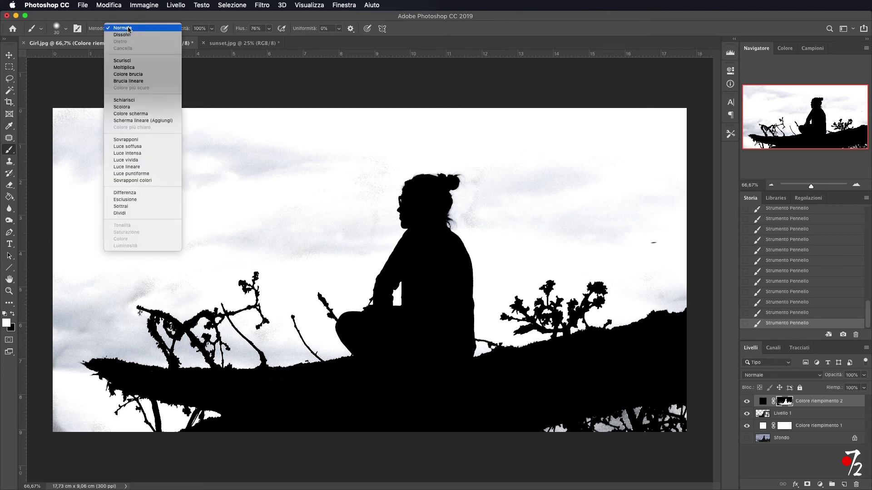
click(127, 137)
drag(476, 392, 497, 392)
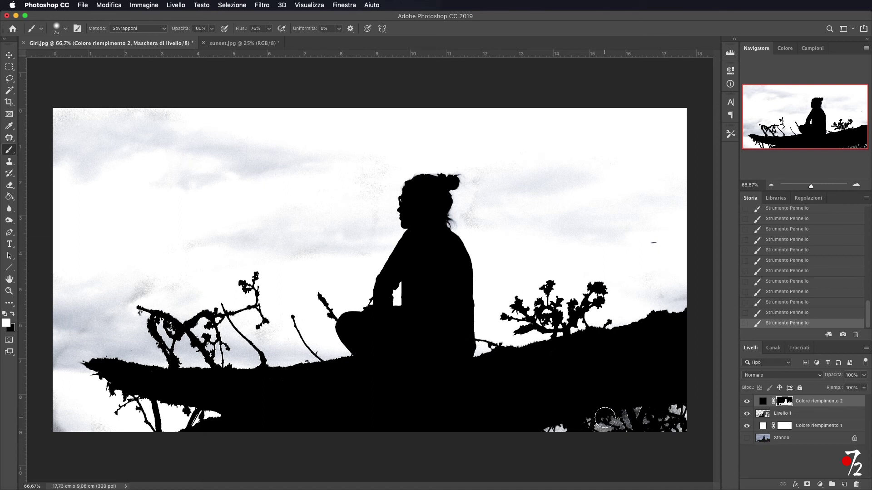
Step: Paint the mask over the bottom-right branches to fill their white gaps
key(ctrl+z)
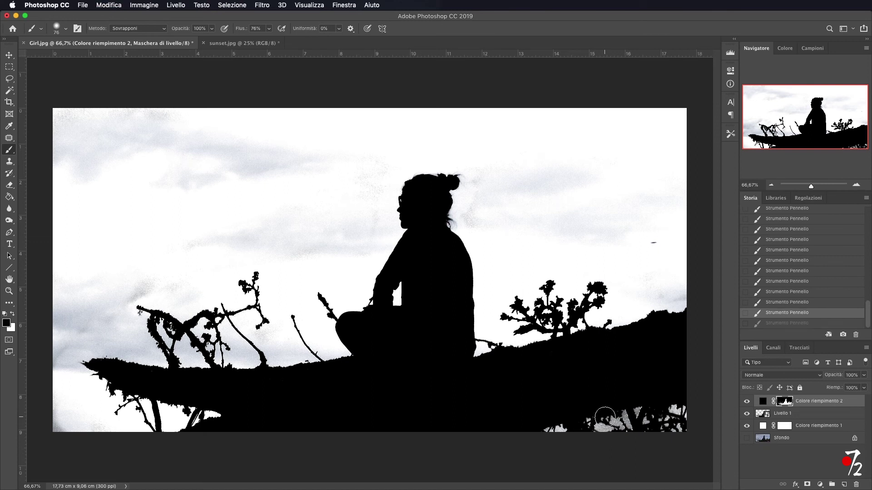
drag(605, 417, 645, 416)
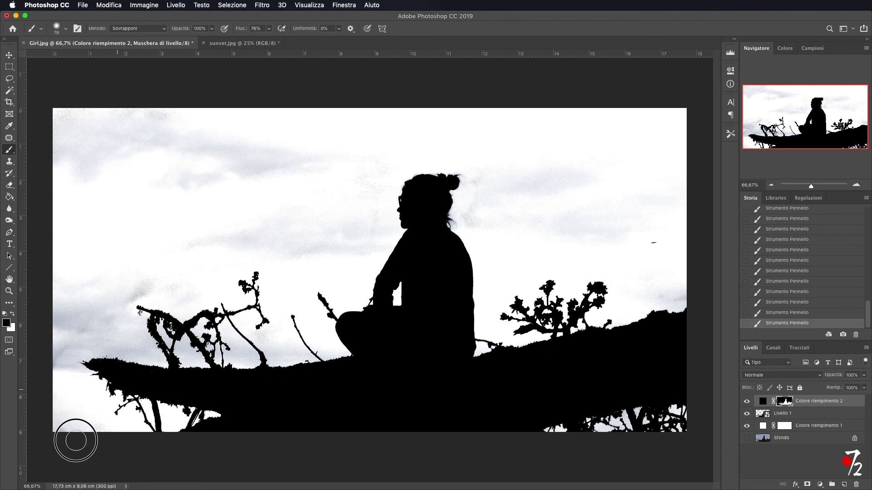
click(606, 412)
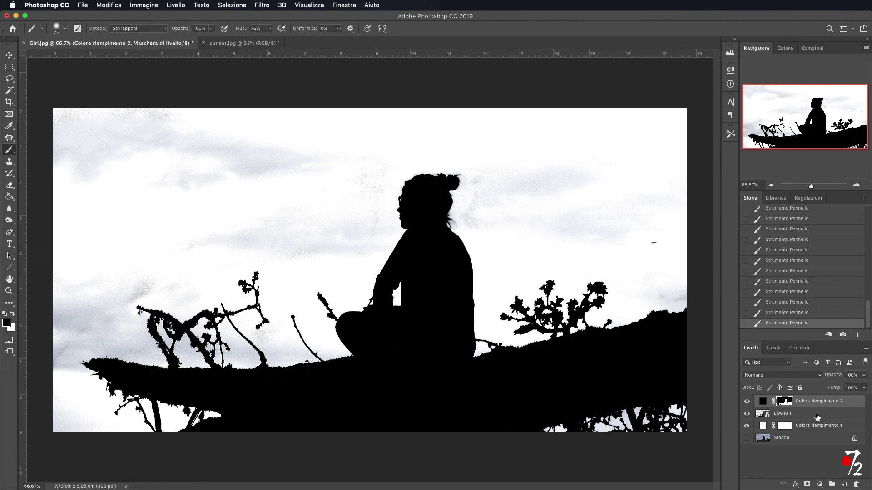
Step: Select Livello 1 and toggle it and the white fill to compare the sky
click(817, 417)
click(746, 415)
click(746, 416)
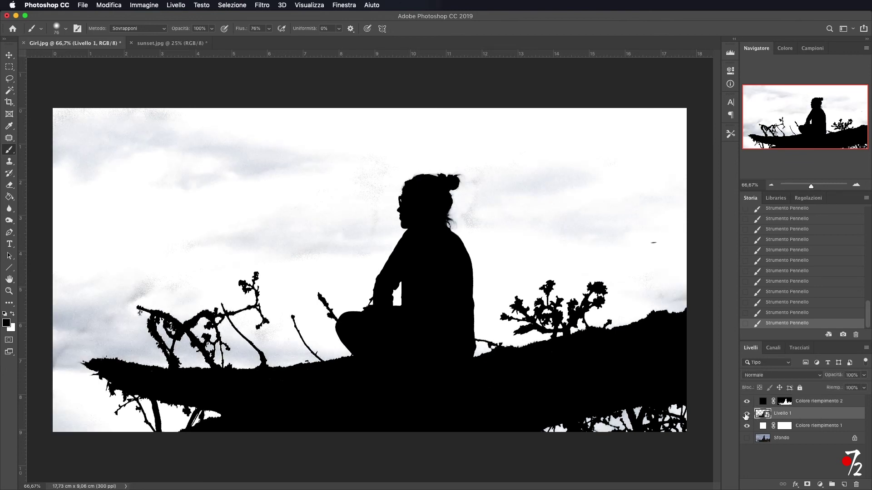
click(746, 426)
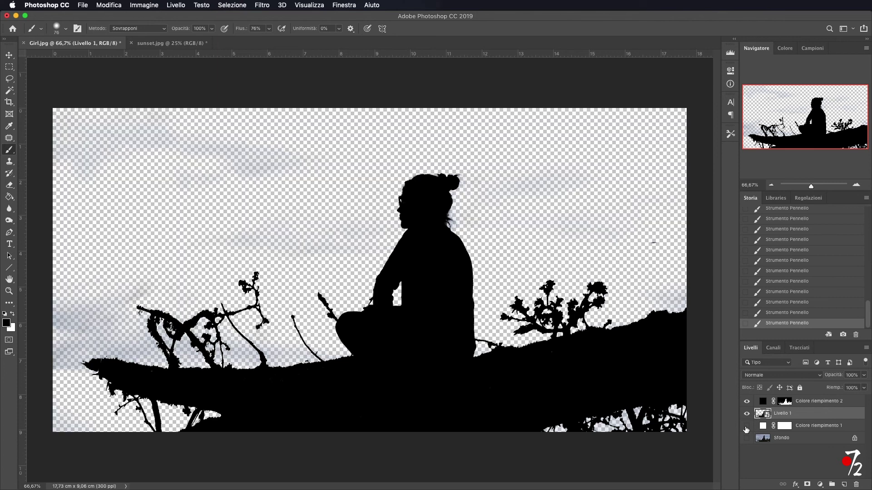
click(746, 427)
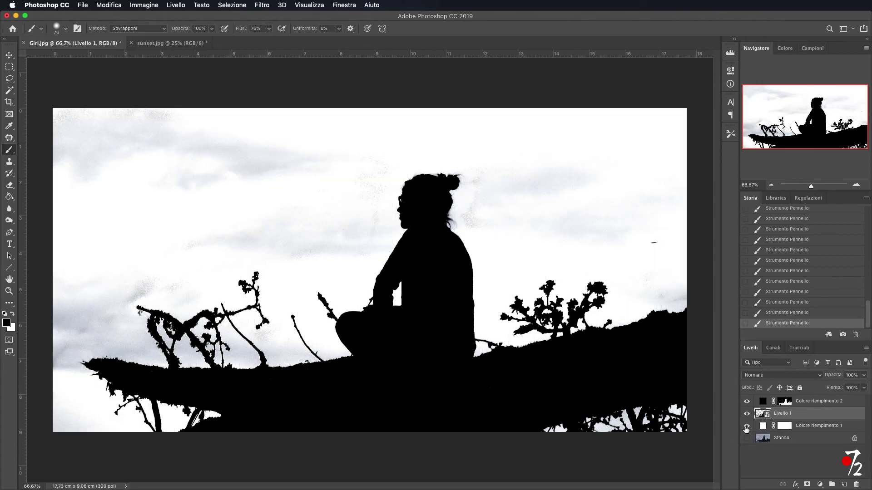
Step: Split Livello 1's white 'This Layer' Blend If slider to about 54/142 and apply
double_click(823, 419)
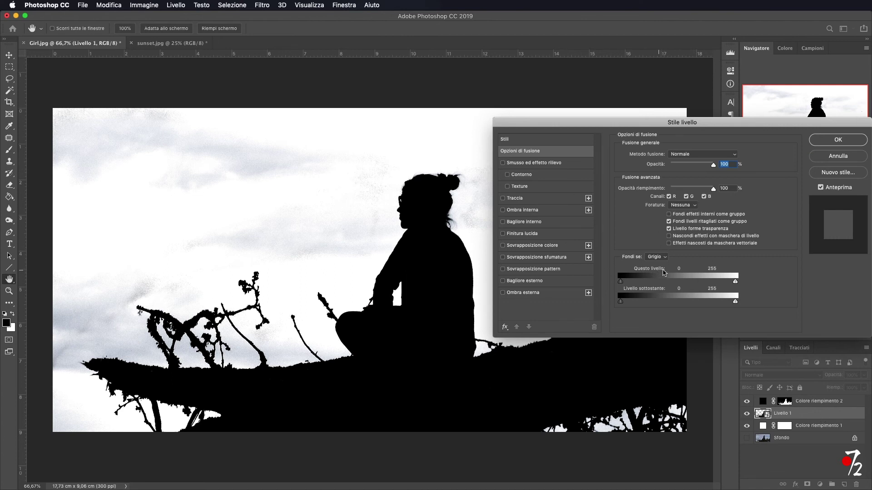
drag(735, 283, 677, 283)
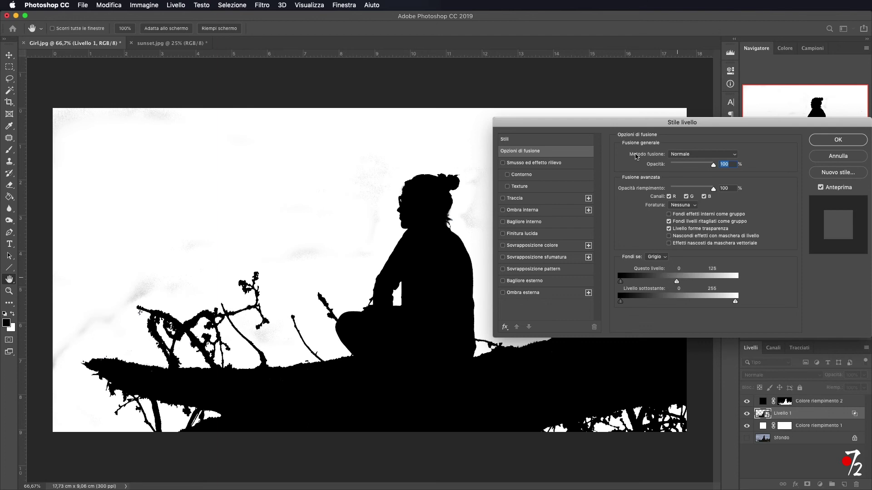
mouse_move(596, 122)
mouse_down()
mouse_move(707, 126)
mouse_move(676, 129)
mouse_up()
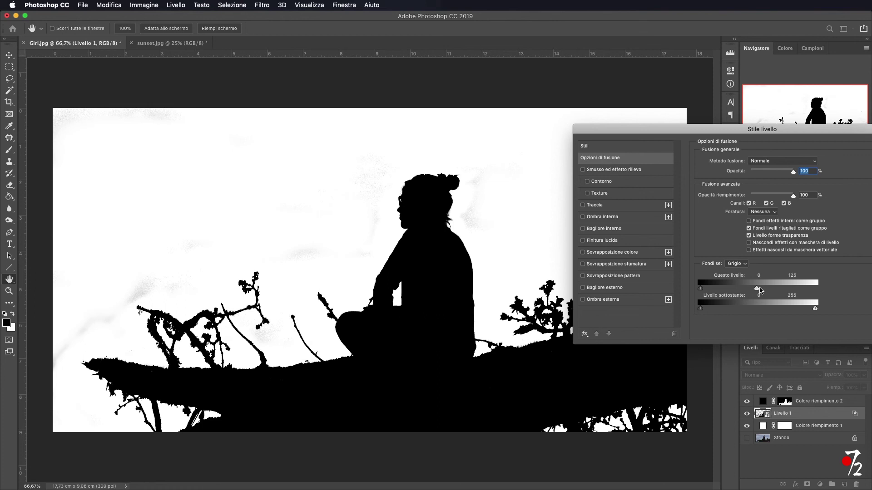
drag(760, 291, 831, 293)
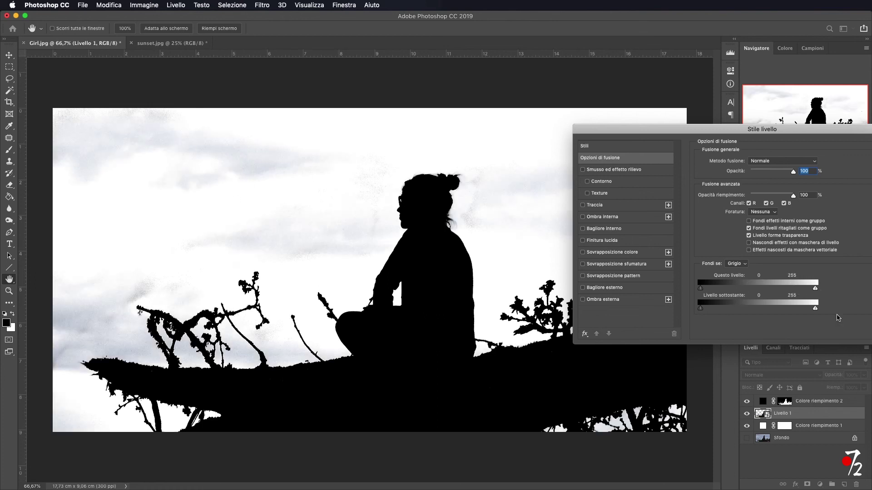
drag(816, 289, 762, 288)
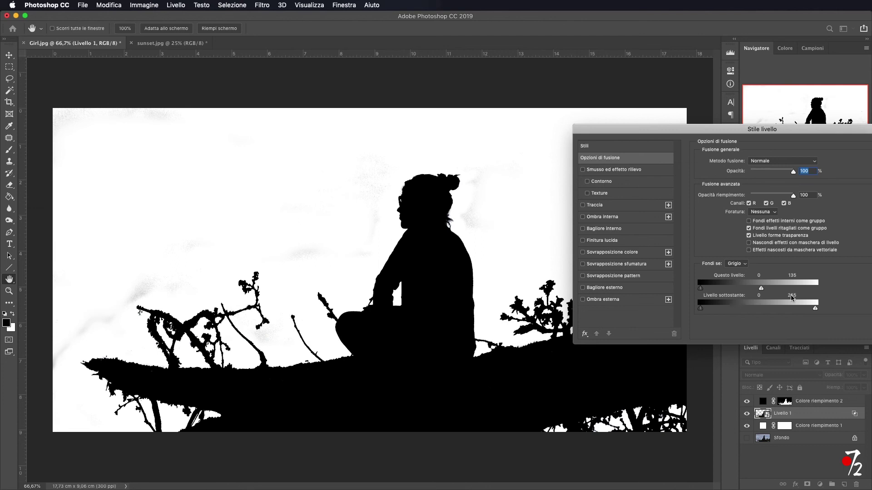
drag(761, 288, 725, 289)
mouse_move(763, 132)
mouse_down()
mouse_move(856, 209)
mouse_move(581, 137)
mouse_up()
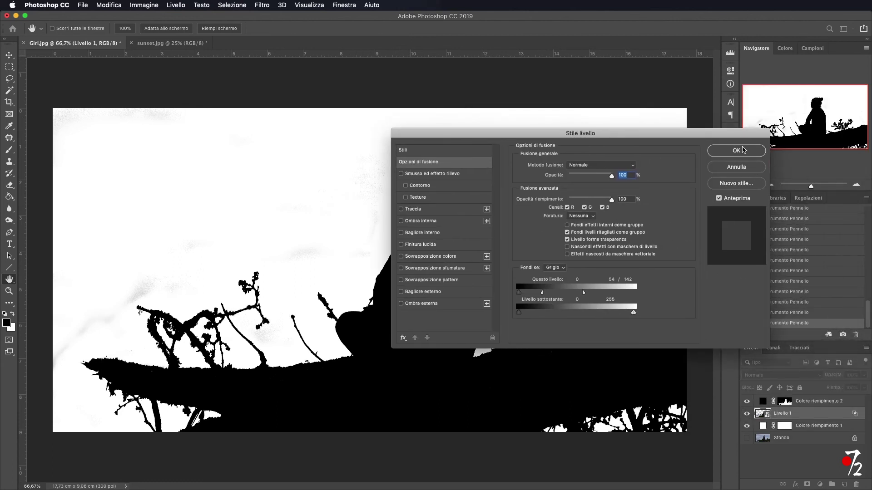
click(743, 150)
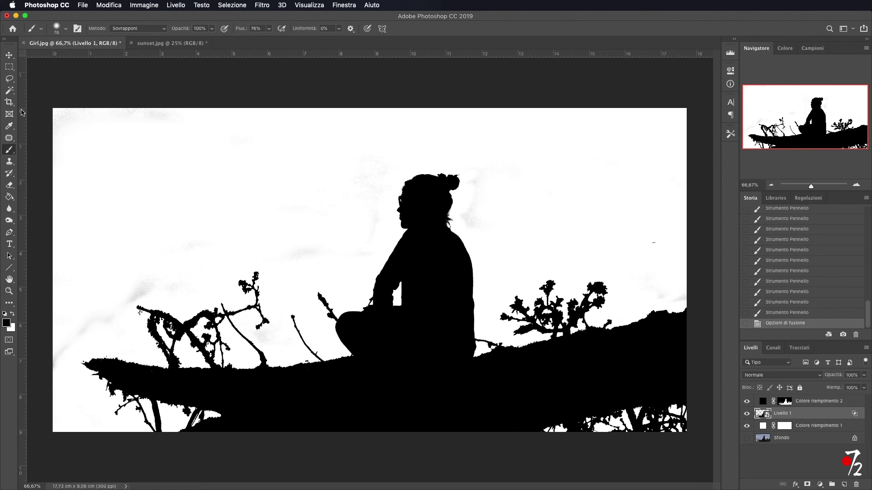
Step: Select the Colore riempimento 2 mask and paint out sky specks in Normale mode
click(789, 404)
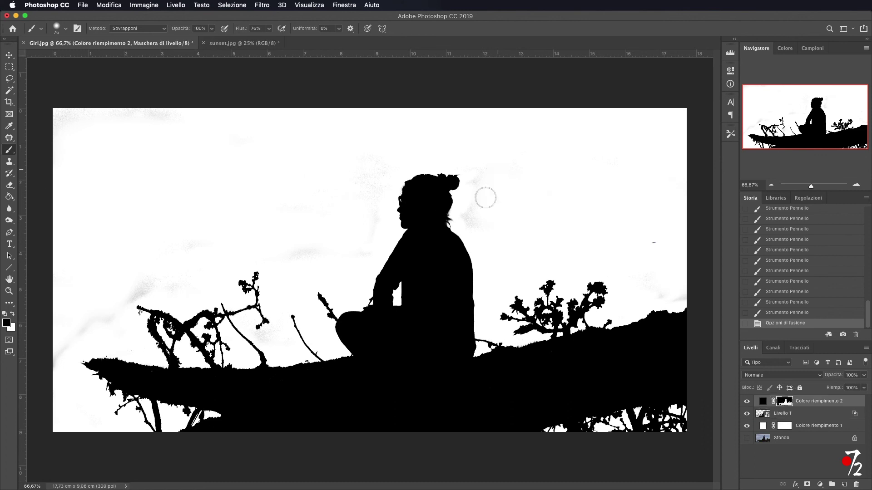
click(138, 29)
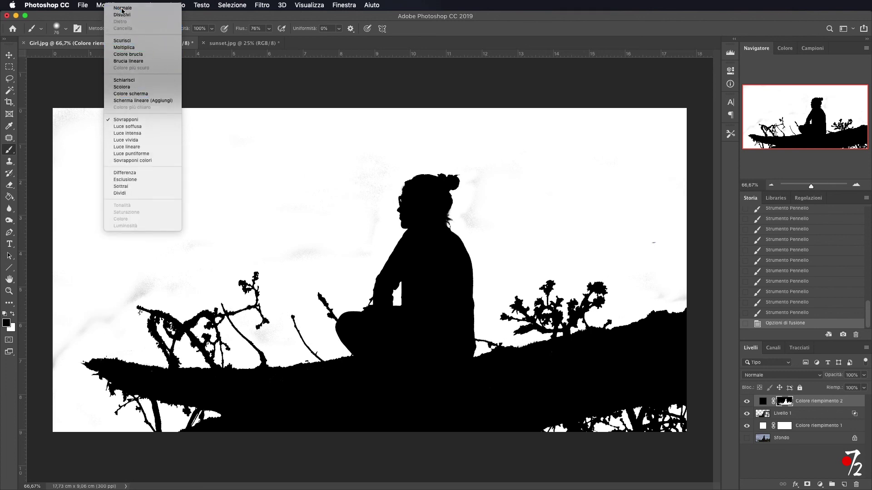
click(122, 8)
drag(470, 214, 473, 230)
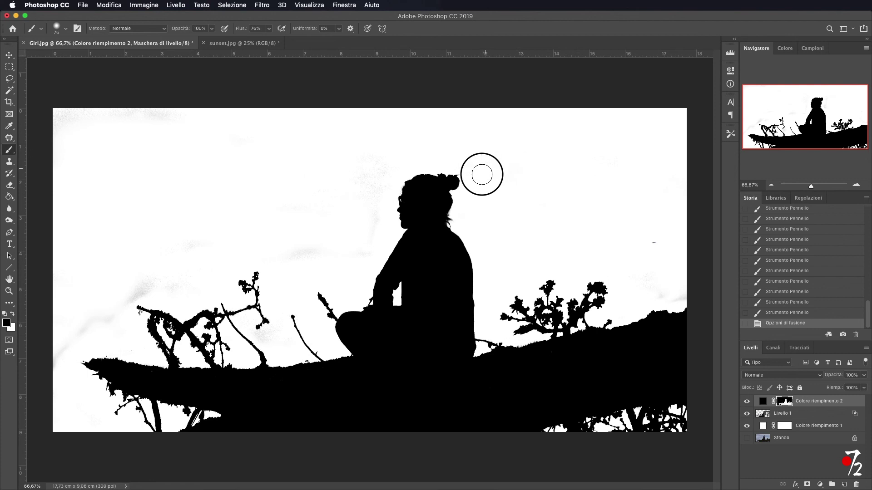
click(657, 237)
mouse_move(666, 279)
mouse_down()
mouse_move(681, 287)
mouse_move(652, 292)
mouse_up()
Step: Clean grey specks above the head, along the left and top edges, and near the lower-left branch
drag(306, 253, 386, 252)
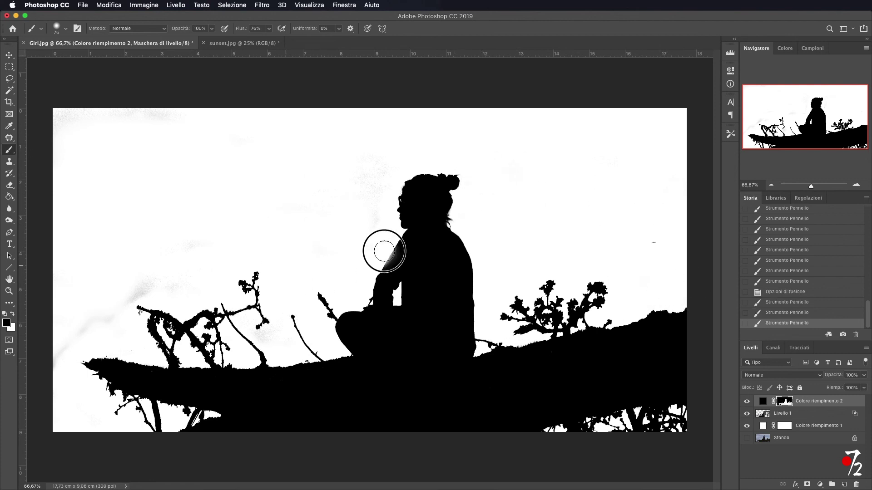
key(ctrl+z)
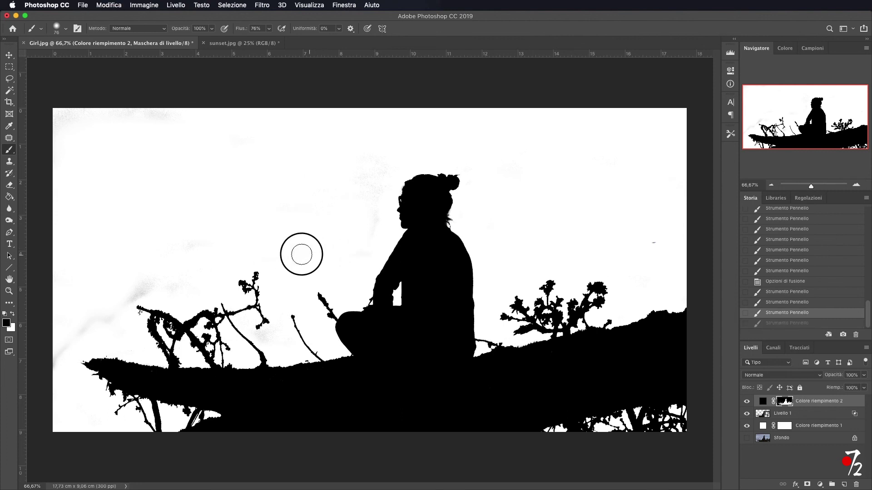
drag(364, 254, 381, 176)
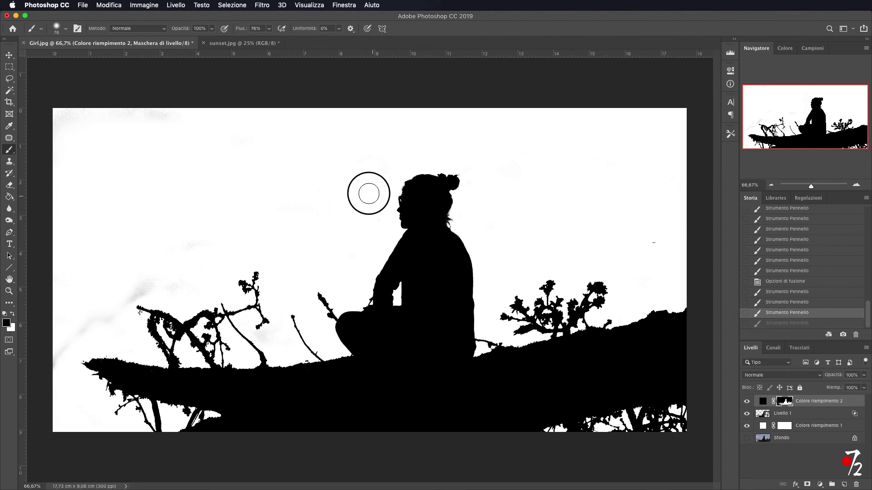
mouse_move(96, 320)
mouse_down()
mouse_move(140, 116)
mouse_move(238, 117)
mouse_up()
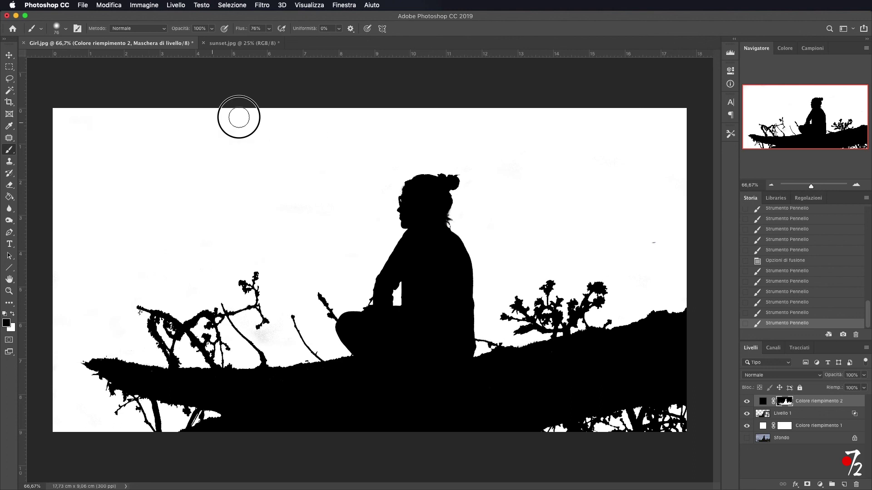
key(bracketleft)
key(bracketleft)
key(bracketleft)
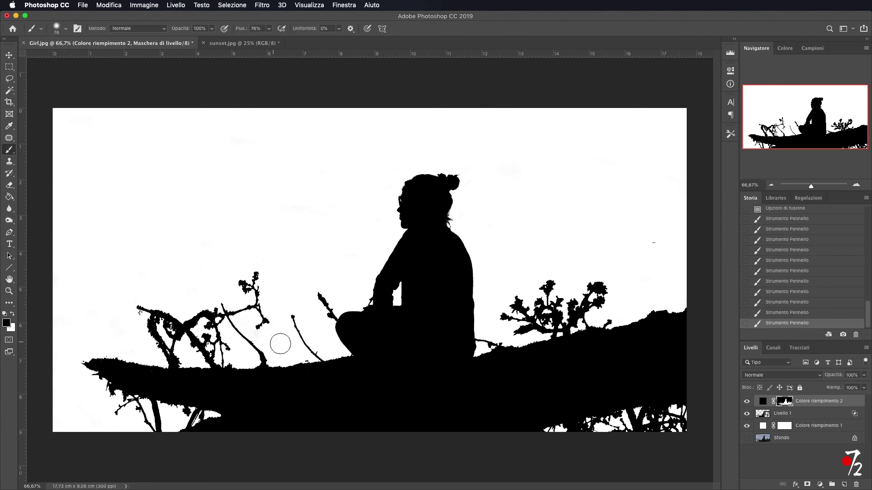
scroll(278, 343, up, 2)
drag(145, 321, 123, 298)
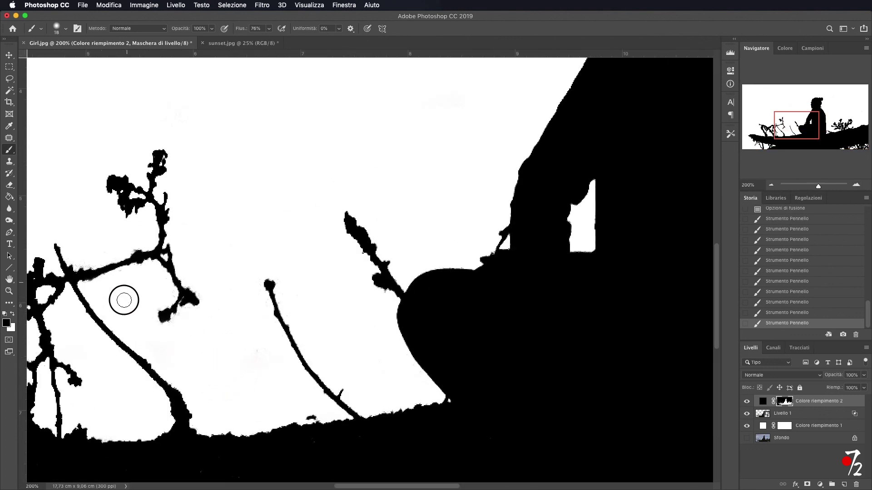
Step: Switch the painting colour to white and fit the whole image in the window
click(133, 26)
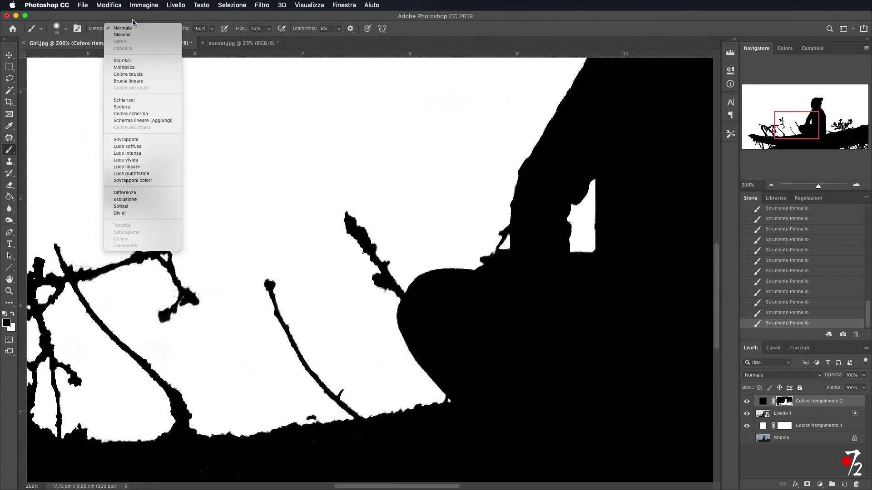
key(Escape)
key(x)
key(bracketleft)
key(bracketleft)
key(bracketleft)
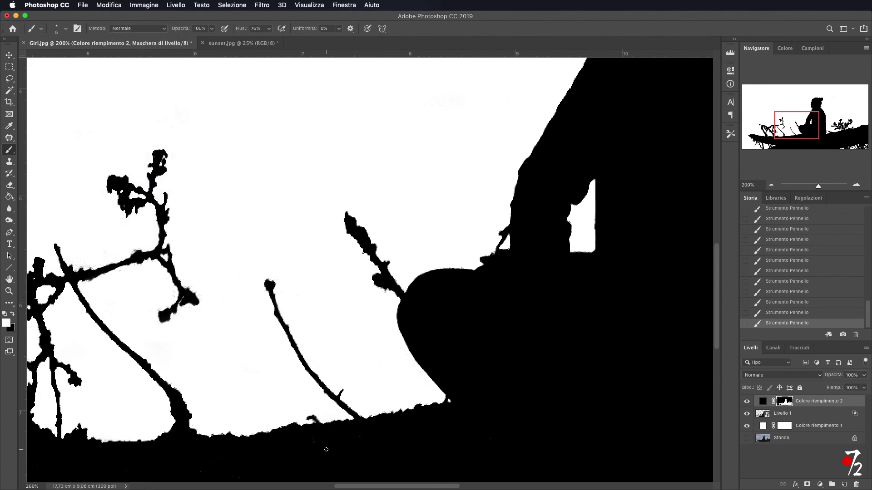
double_click(770, 185)
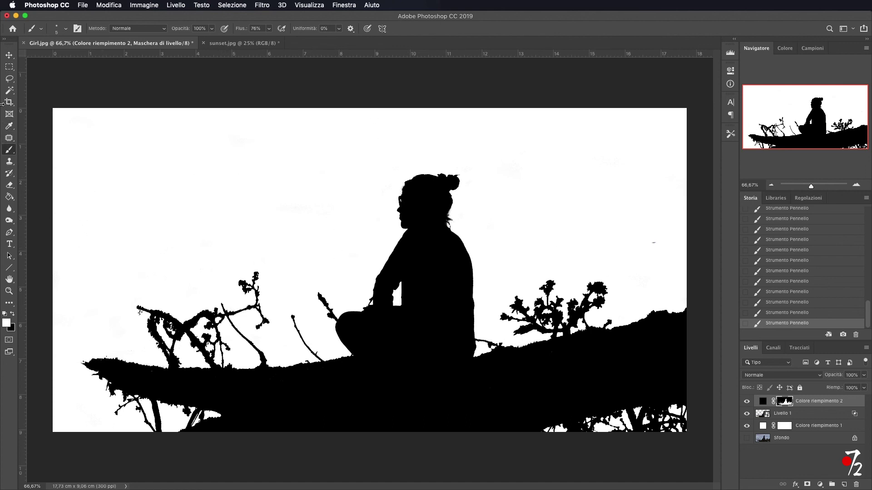
Step: Drag the Colore riempimento 2 silhouette from Girl.jpg into sunset.jpg, right of centre at the bottom
click(9, 55)
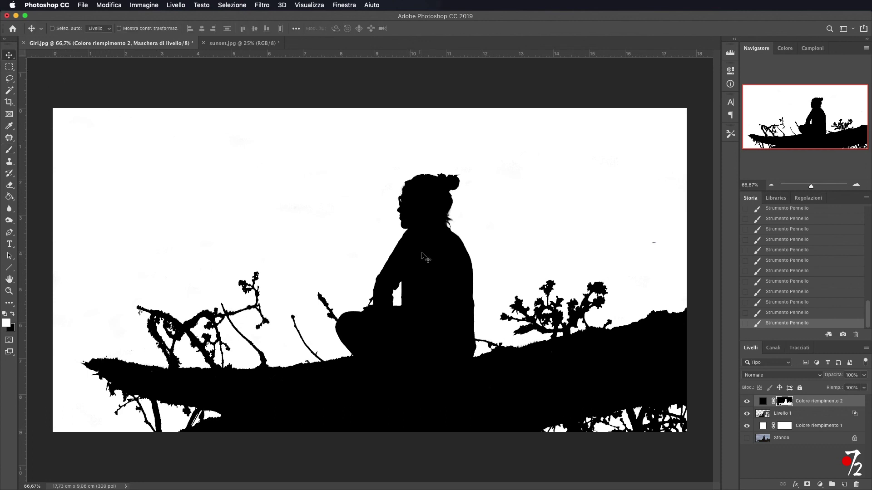
mouse_move(417, 326)
mouse_down()
mouse_move(412, 308)
mouse_move(352, 272)
mouse_up()
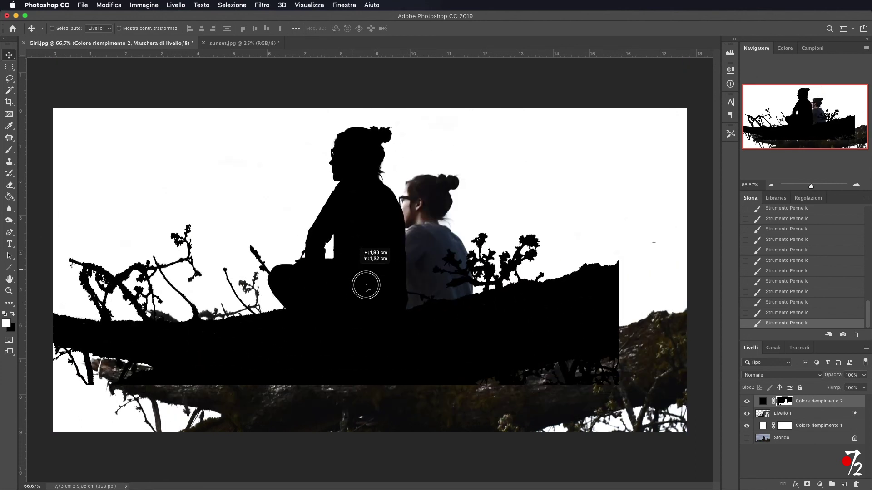
mouse_move(353, 272)
mouse_down()
mouse_move(237, 44)
mouse_move(412, 327)
mouse_move(474, 365)
mouse_move(473, 356)
mouse_up()
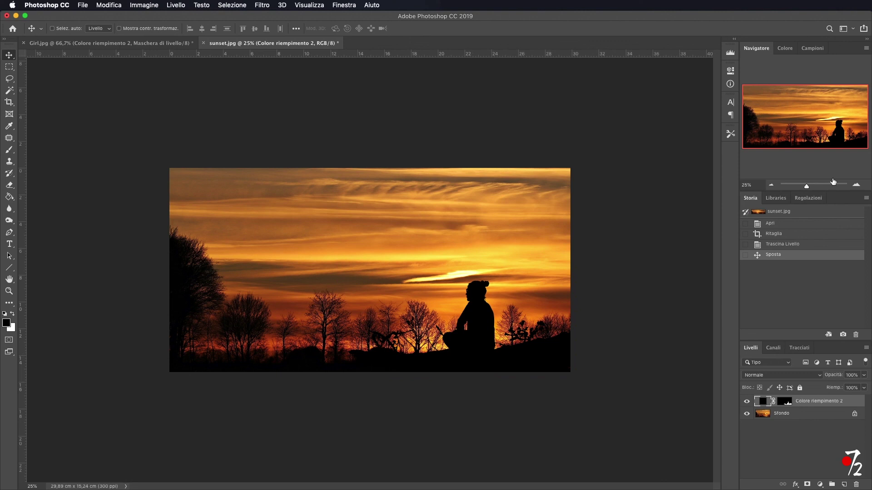
click(856, 185)
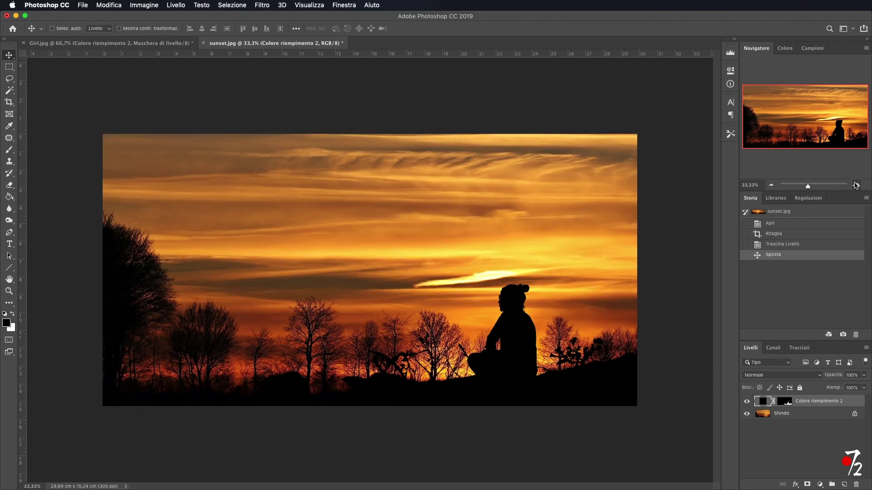